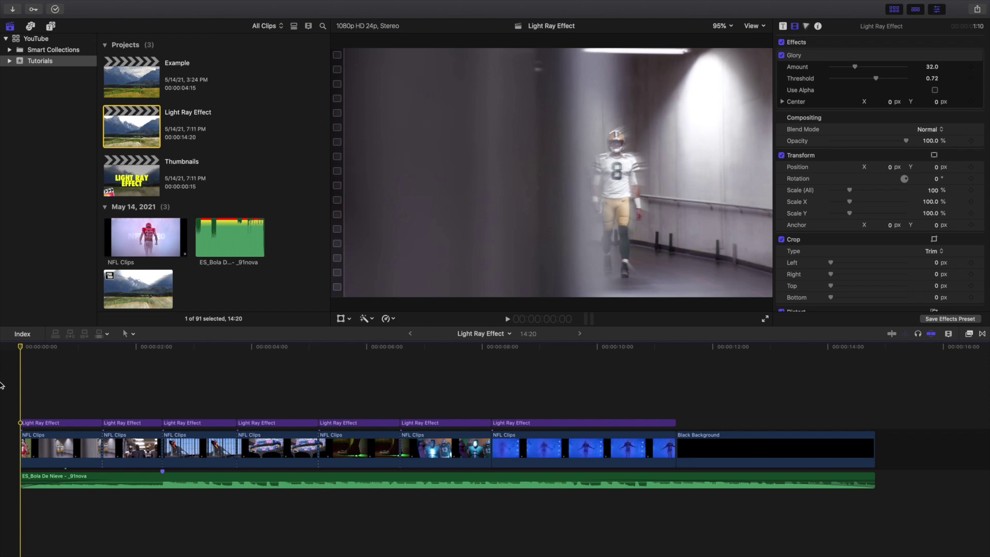
# Step: Play the Light Ray Effect project through from the start twice to preview it
pyautogui.press('space')
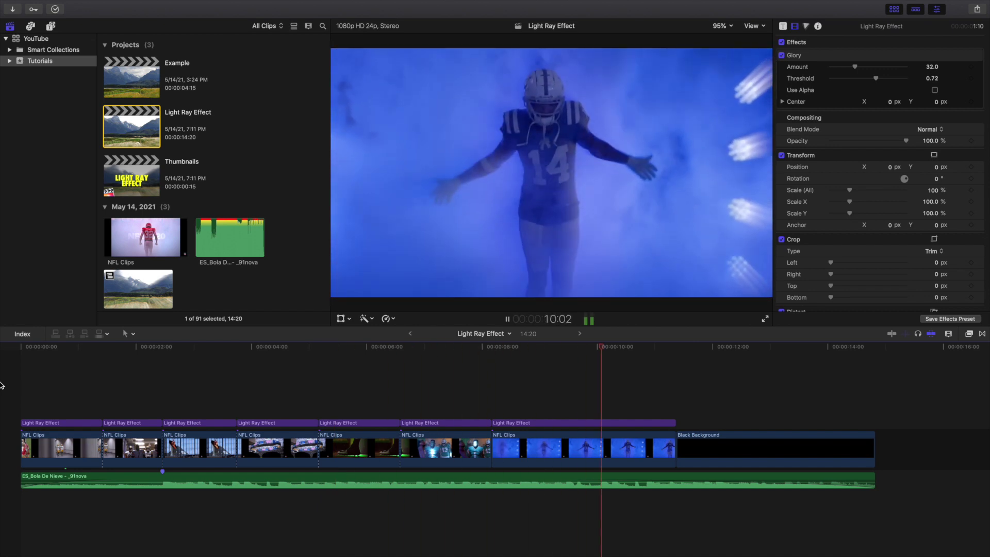
pyautogui.press('Home')
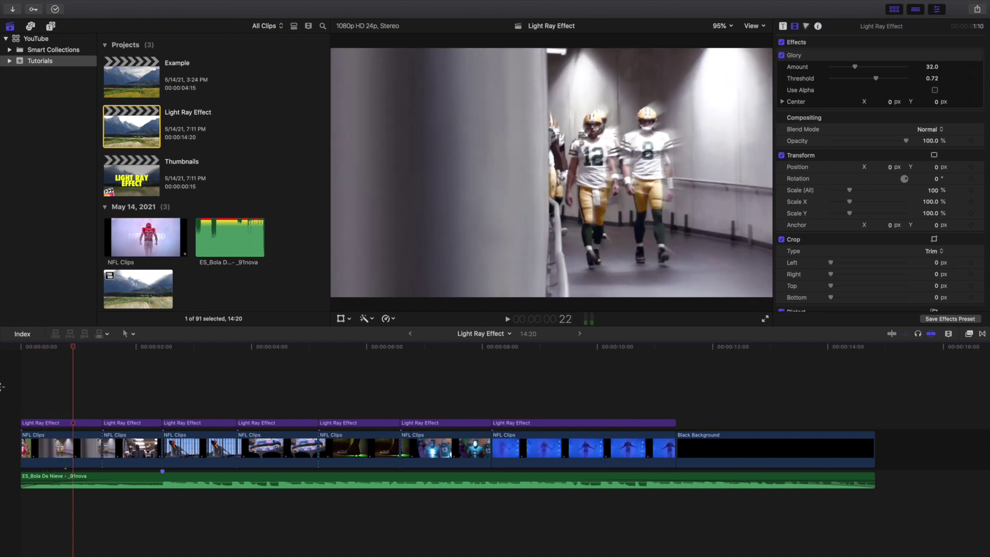
pyautogui.press('space')
pyautogui.press('Home')
pyautogui.press('space')
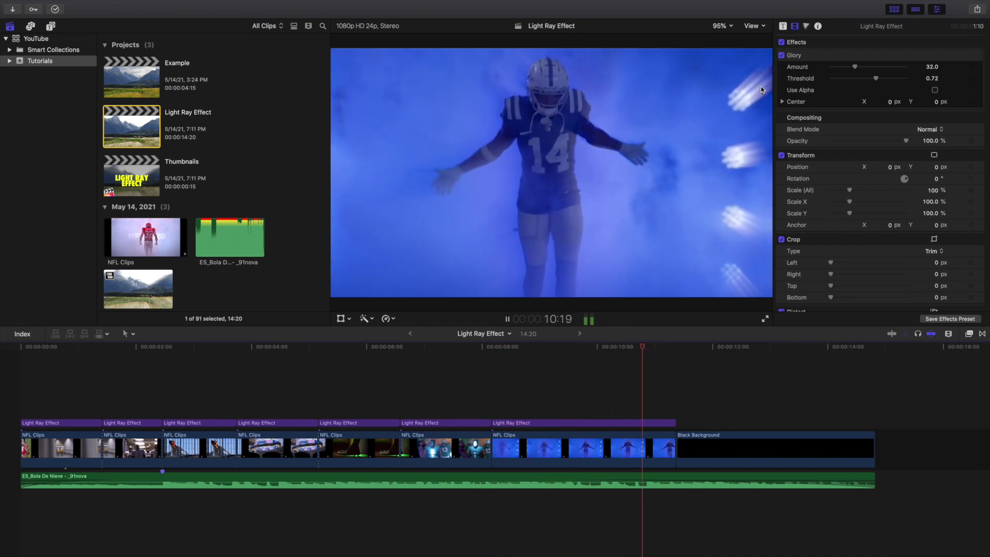
pyautogui.press('space')
pyautogui.press('Home')
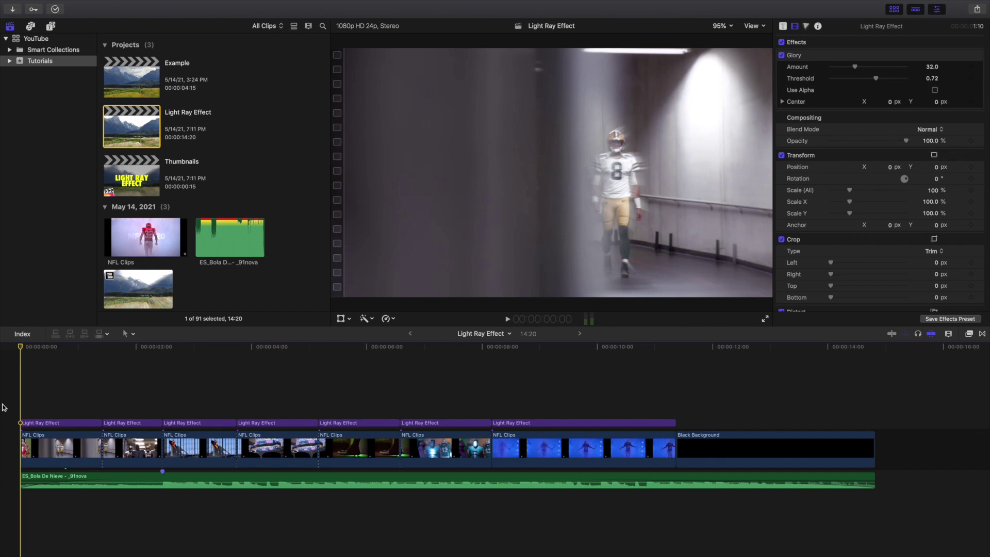
# Step: Open the Example project, scrub to the blue smoke clip and back, and show installed effects
pyautogui.doubleClick(146, 72)
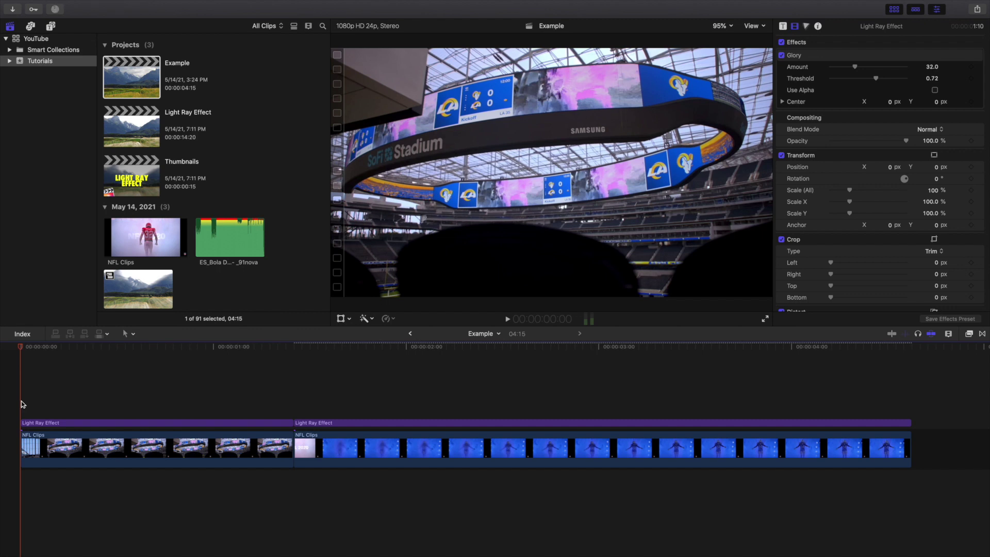
pyautogui.click(92, 406)
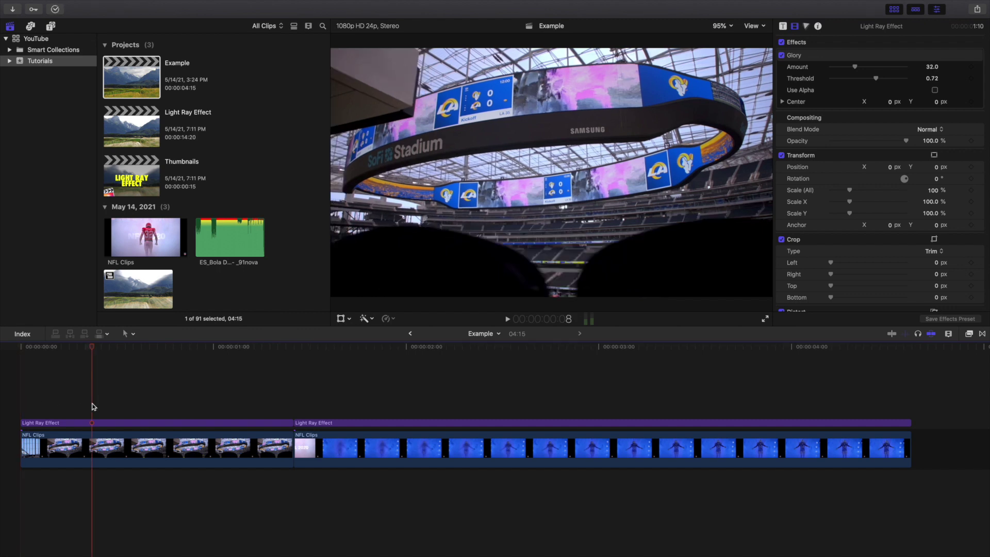
pyautogui.click(357, 416)
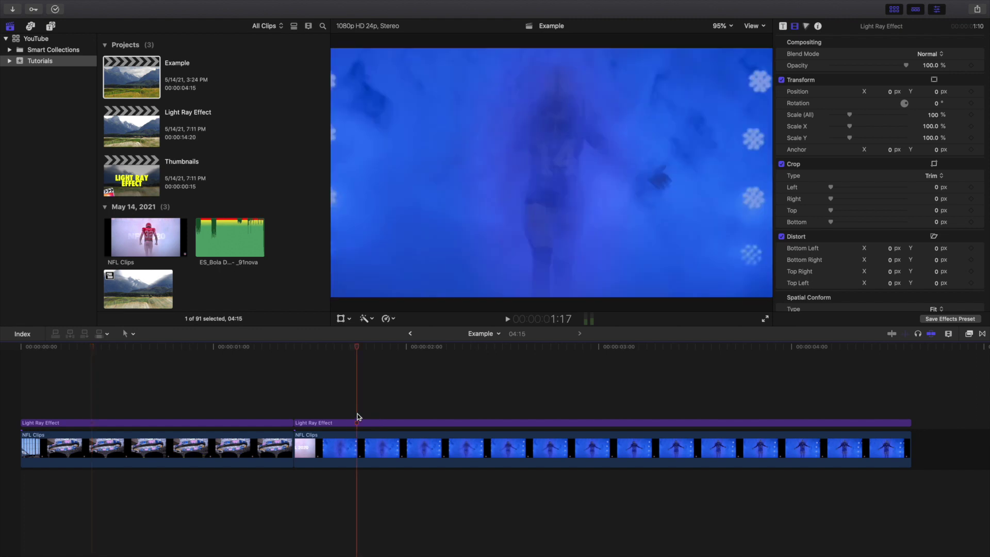
pyautogui.click(19, 412)
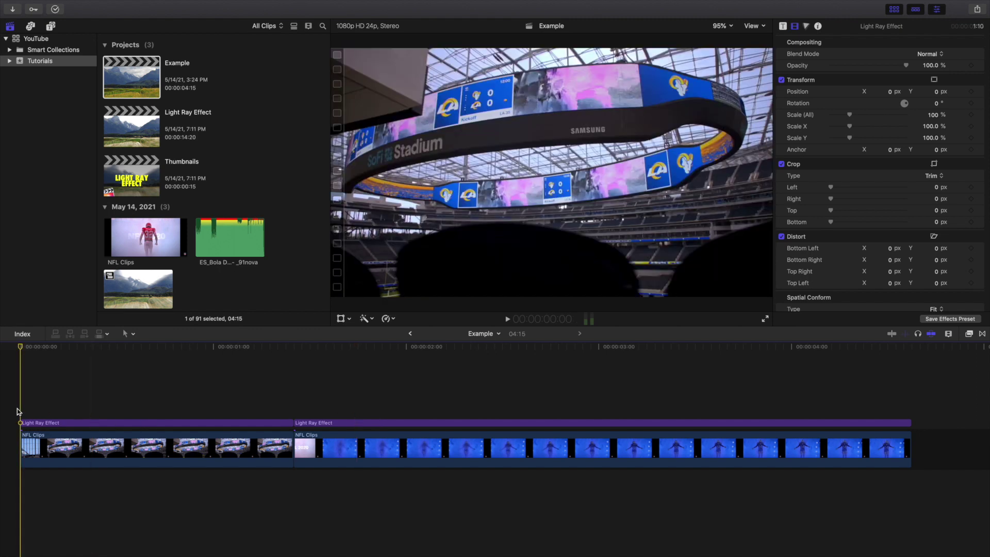
pyautogui.click(969, 334)
# Step: Find 'glory' under All effects, drop Glory onto the first Light Ray Effect clip, and select it
pyautogui.click(798, 392)
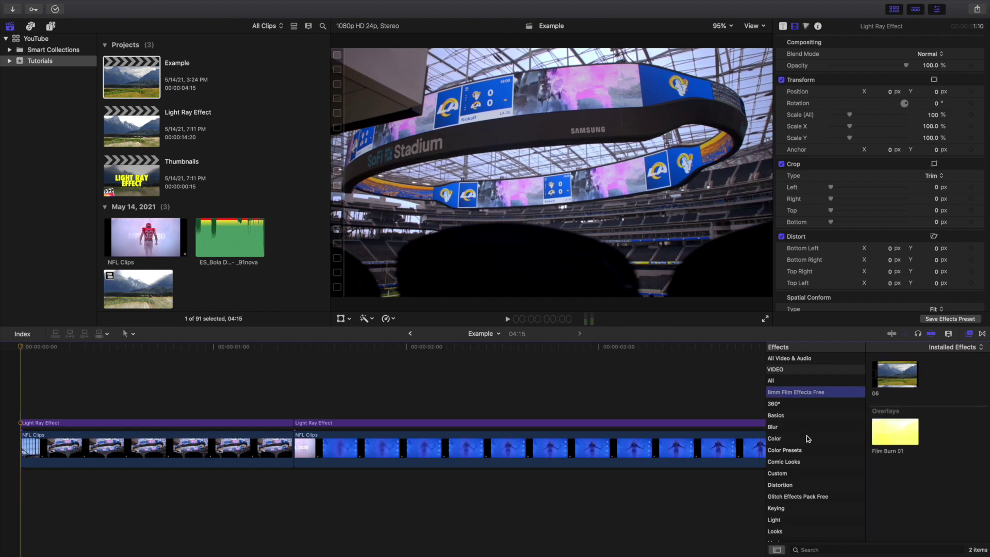
pyautogui.click(798, 381)
pyautogui.click(817, 550)
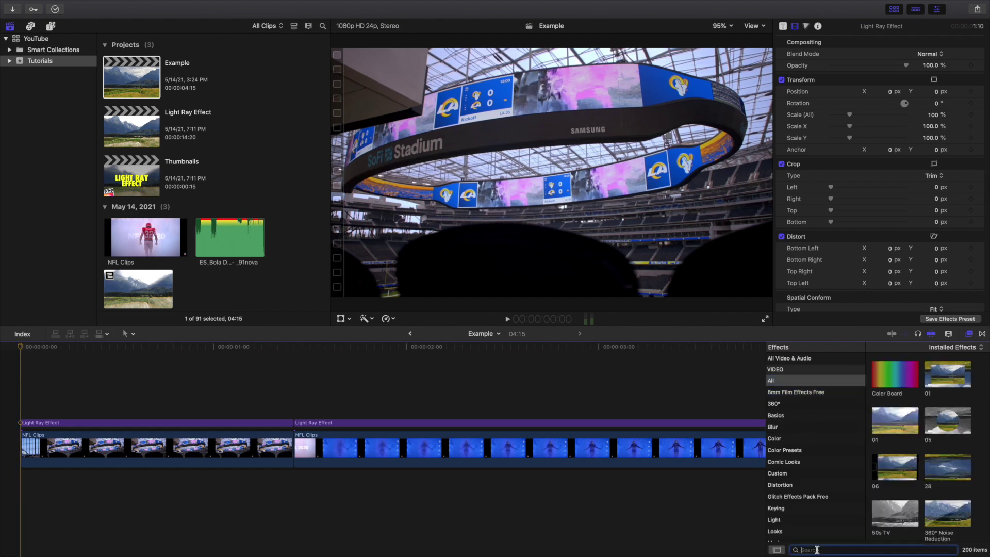
pyautogui.write('glory')
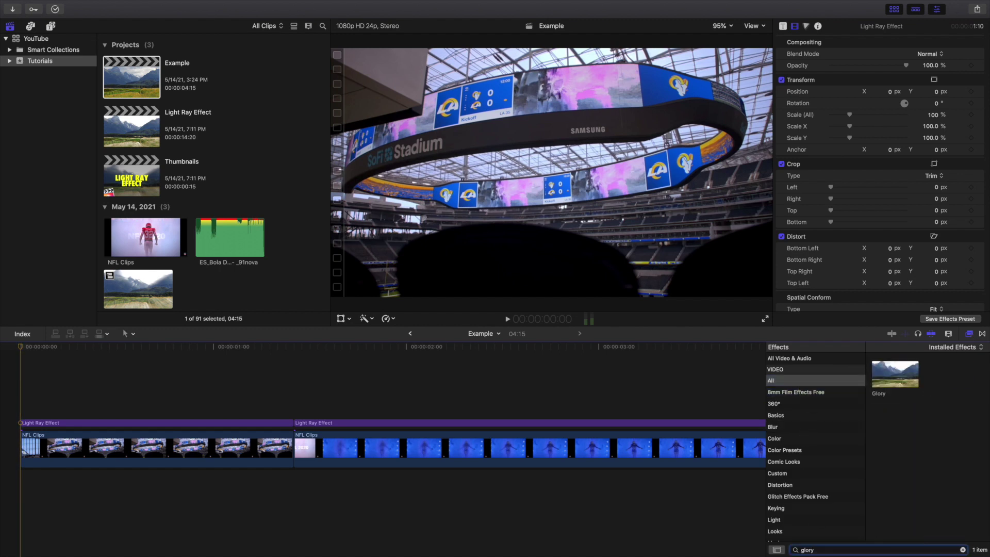
pyautogui.moveTo(894, 371); pyautogui.dragTo(275, 424)
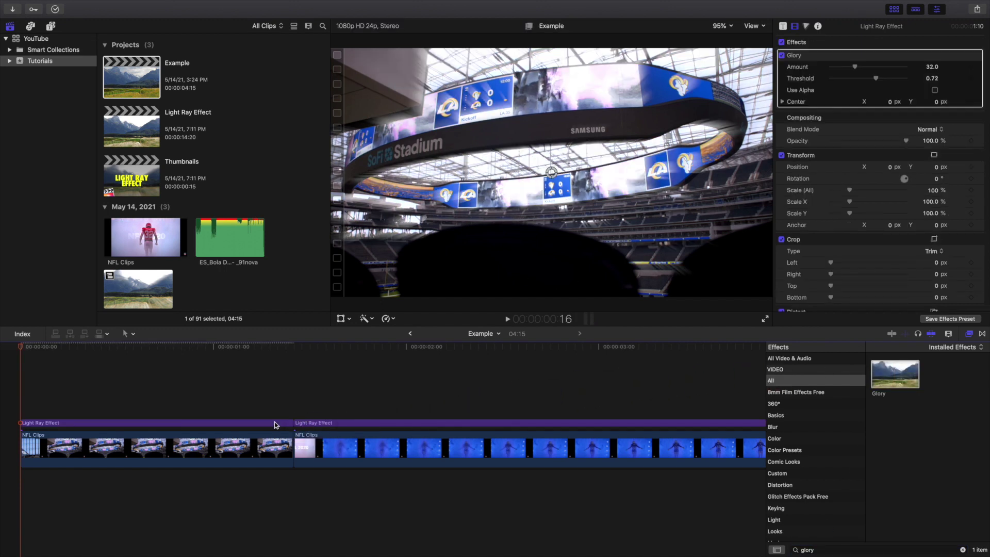
pyautogui.click(969, 335)
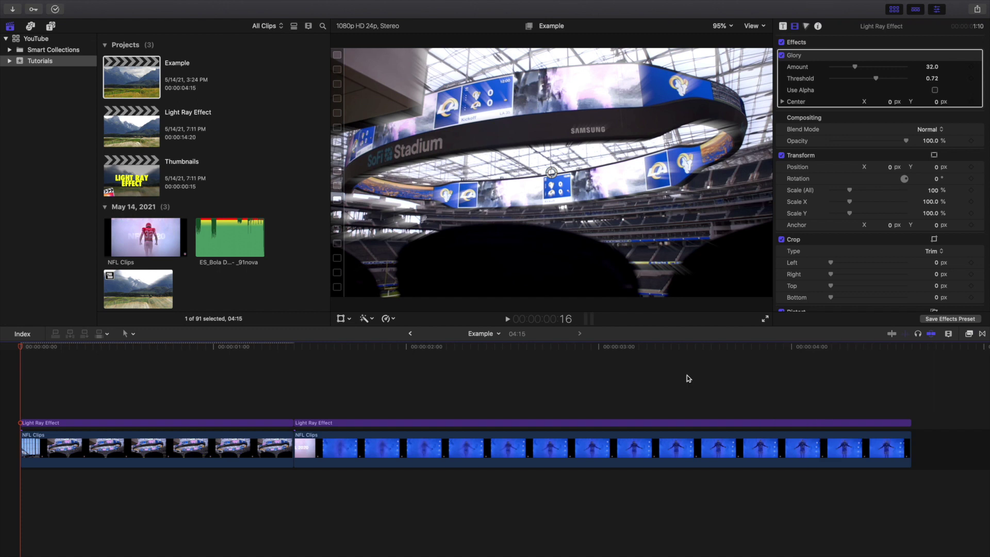
pyautogui.click(74, 423)
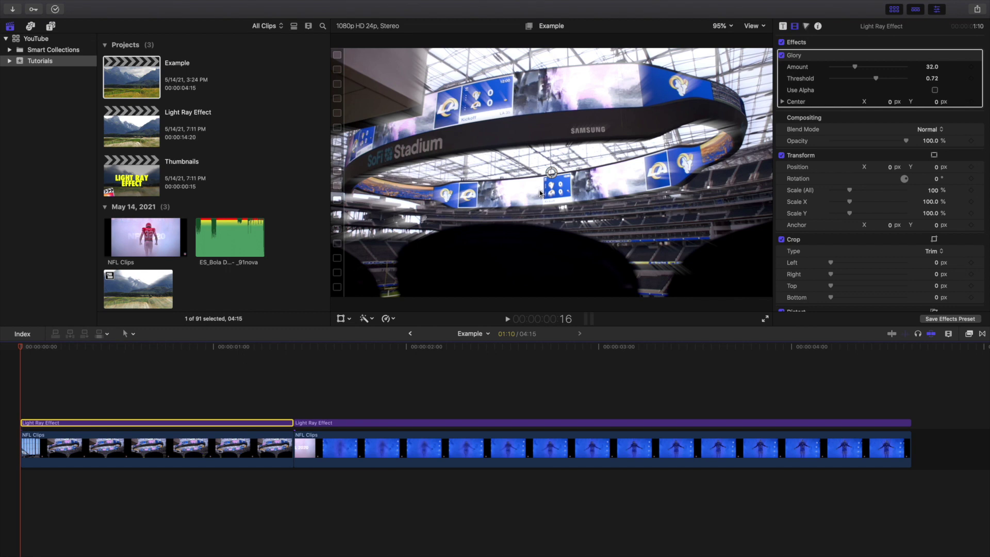
pyautogui.moveTo(551, 172); pyautogui.dragTo(387, 232)
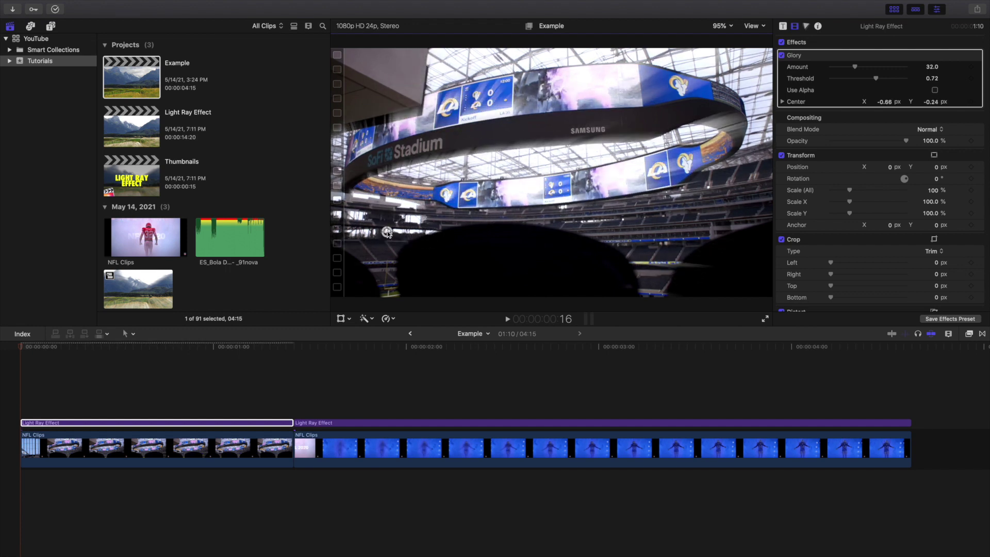
pyautogui.hotkey('ctrl', 'z')
pyautogui.hotkey('ctrl', 'z')
pyautogui.hotkey('ctrl', 'z')
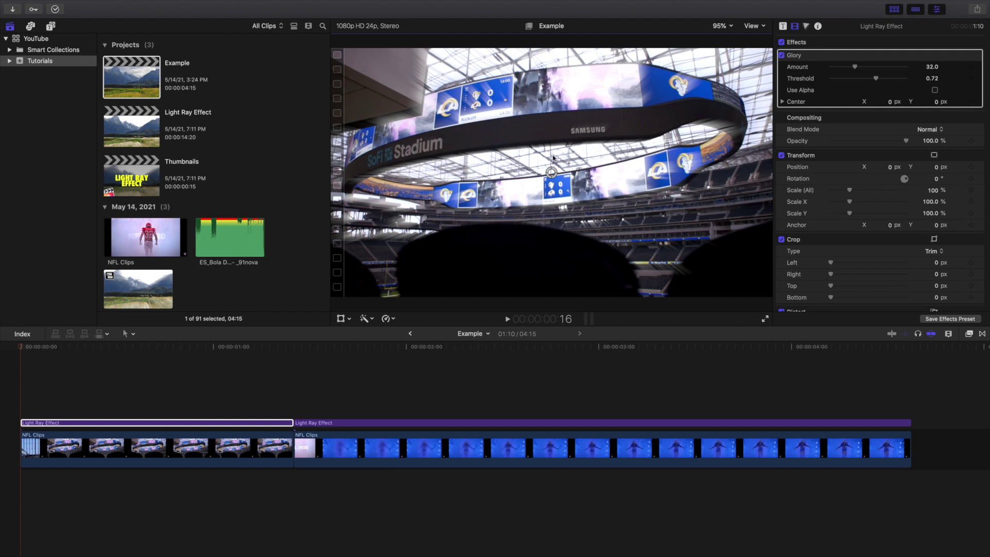
pyautogui.moveTo(550, 174); pyautogui.dragTo(550, 134)
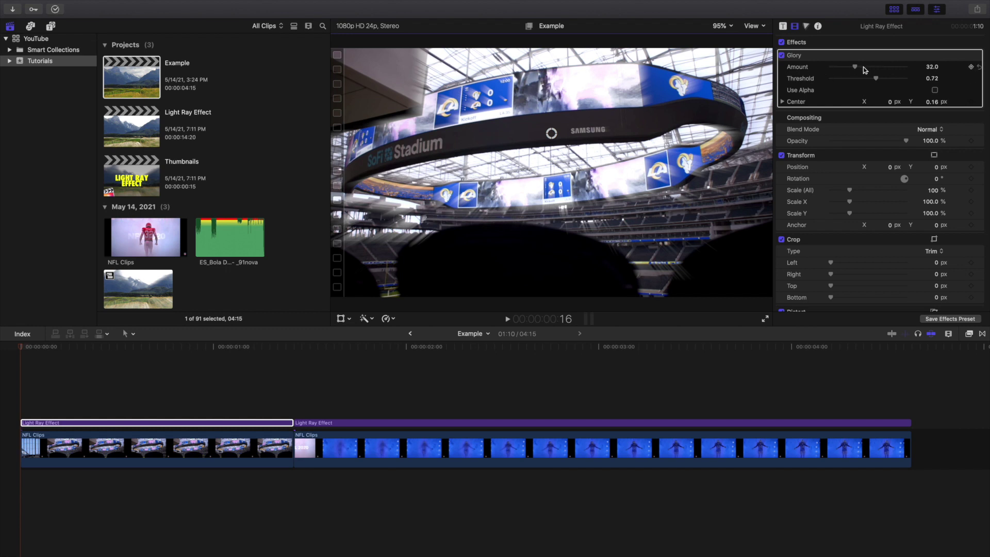
pyautogui.moveTo(855, 69); pyautogui.dragTo(909, 71)
pyautogui.moveTo(854, 68)
pyautogui.mouseDown()
pyautogui.moveTo(902, 80)
pyautogui.moveTo(822, 83)
pyautogui.moveTo(873, 81)
pyautogui.moveTo(845, 84)
pyautogui.mouseUp()
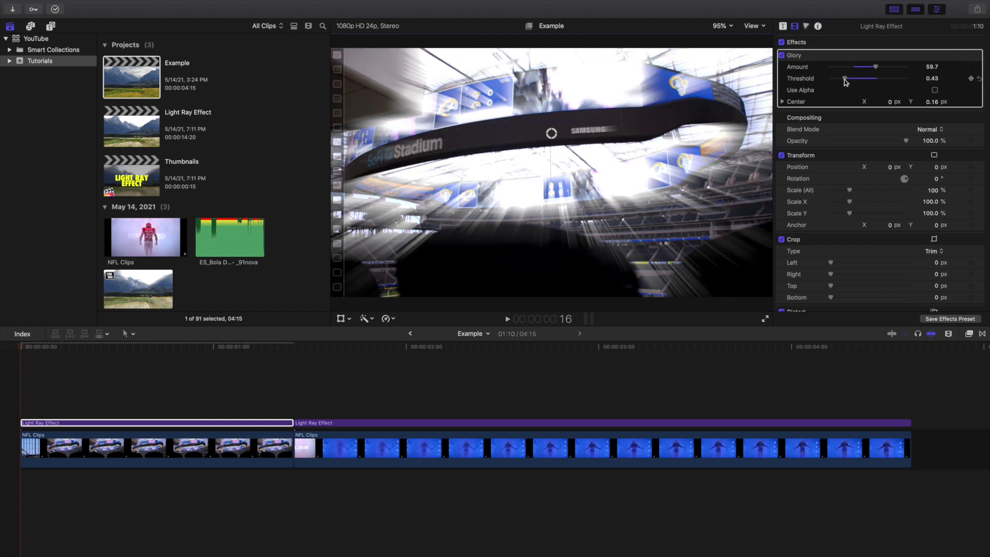
pyautogui.press('super+z')
pyautogui.press('super+z')
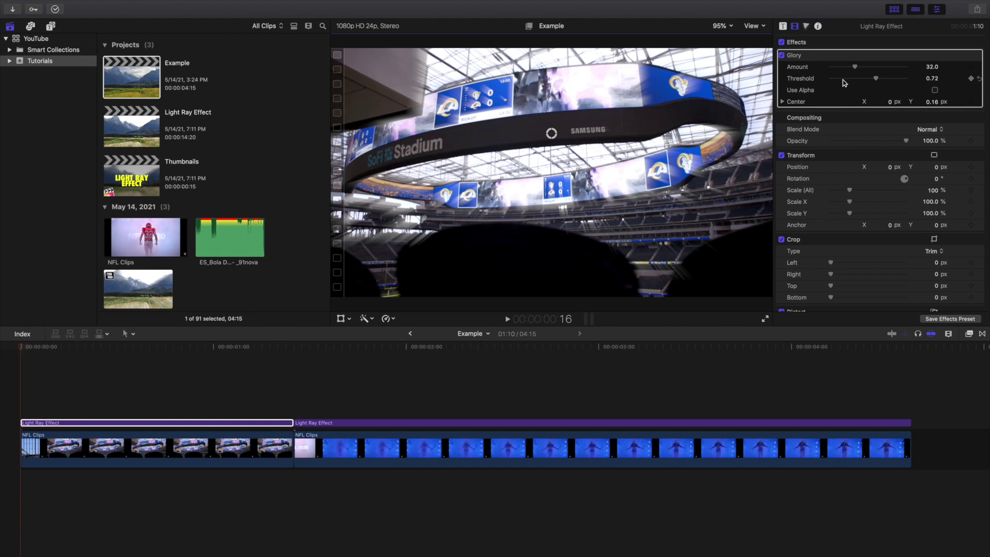
pyautogui.click(935, 90)
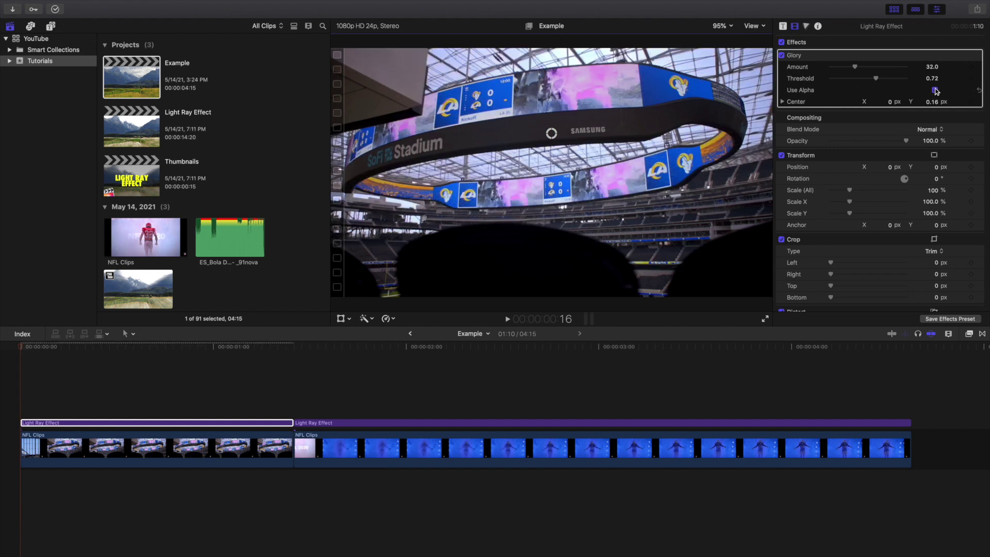
pyautogui.click(935, 90)
pyautogui.click(935, 90)
pyautogui.click(934, 90)
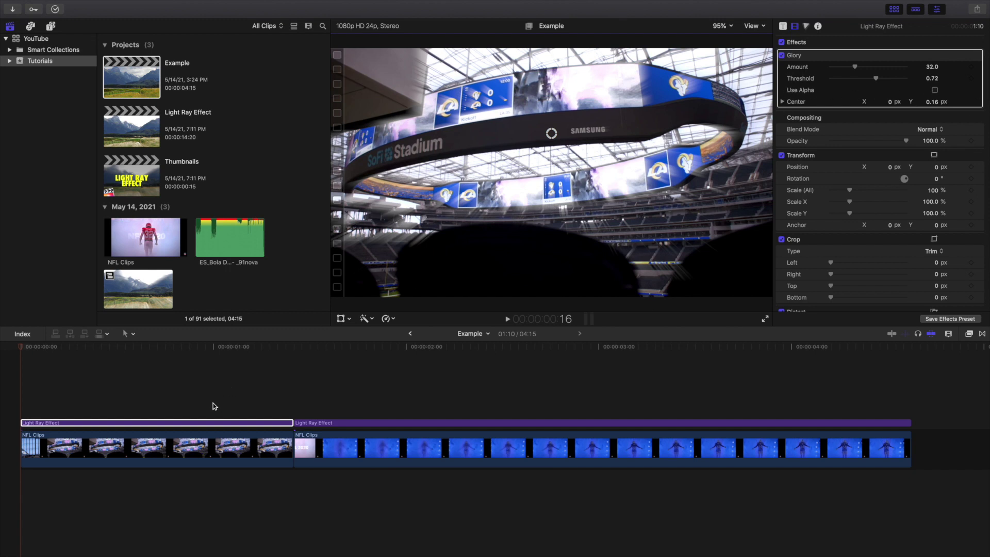
pyautogui.click(982, 105)
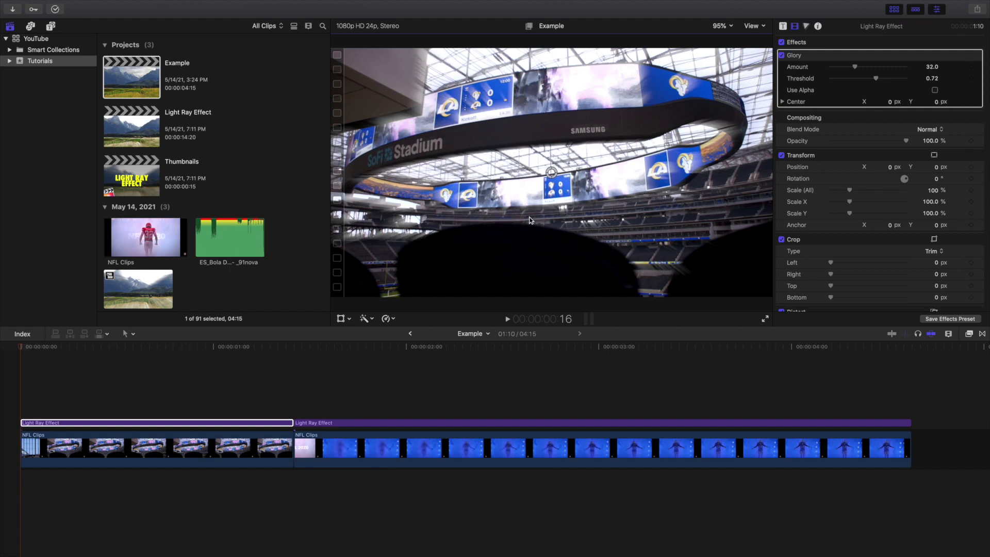
# Step: Add a purple Color Board tint and raise the Glory Amount to about 81
pyautogui.click(806, 27)
pyautogui.click(827, 44)
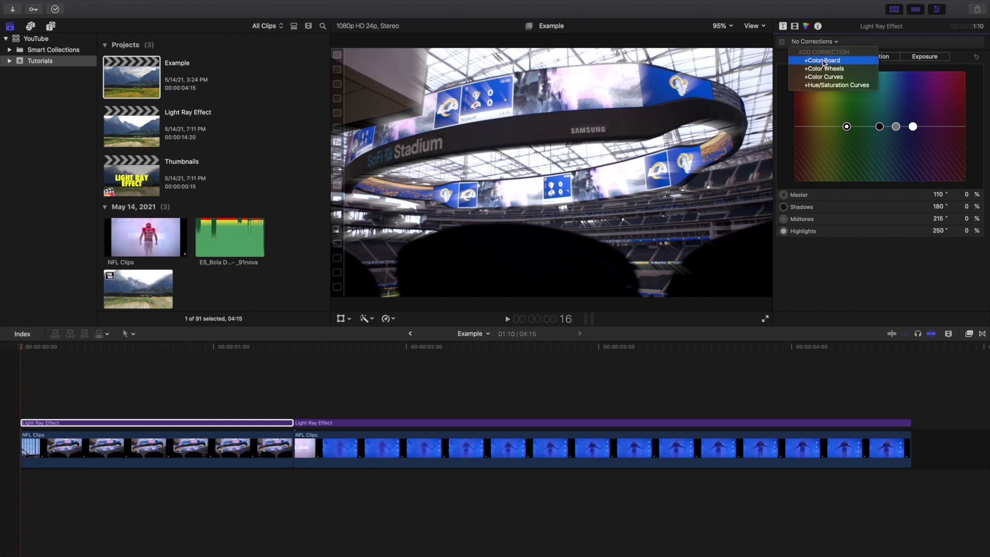
pyautogui.click(822, 61)
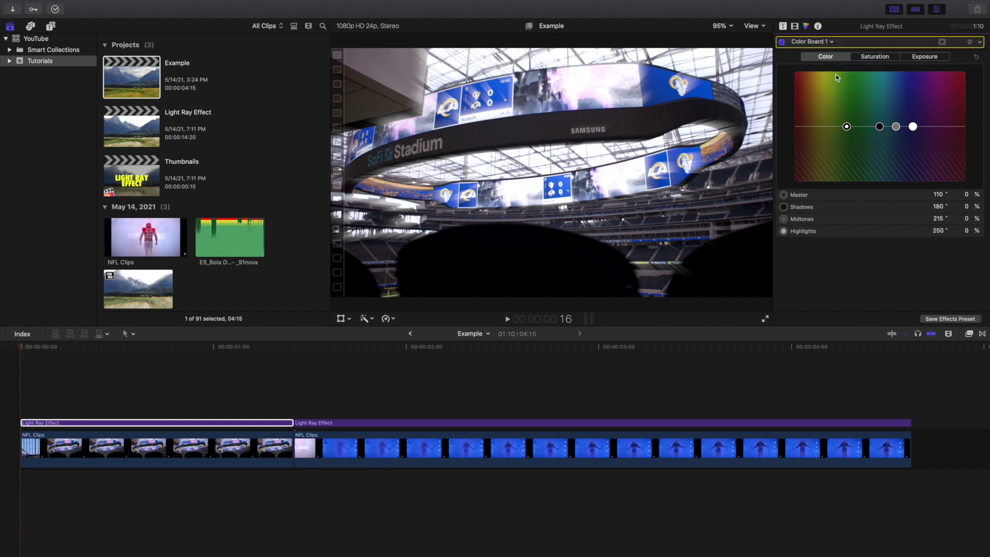
pyautogui.moveTo(846, 127); pyautogui.dragTo(904, 82)
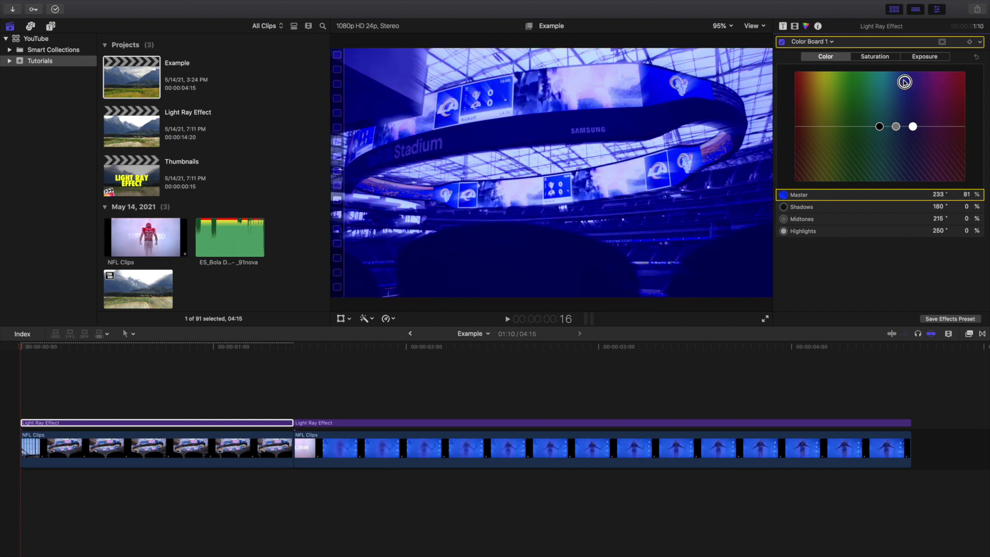
pyautogui.click(794, 26)
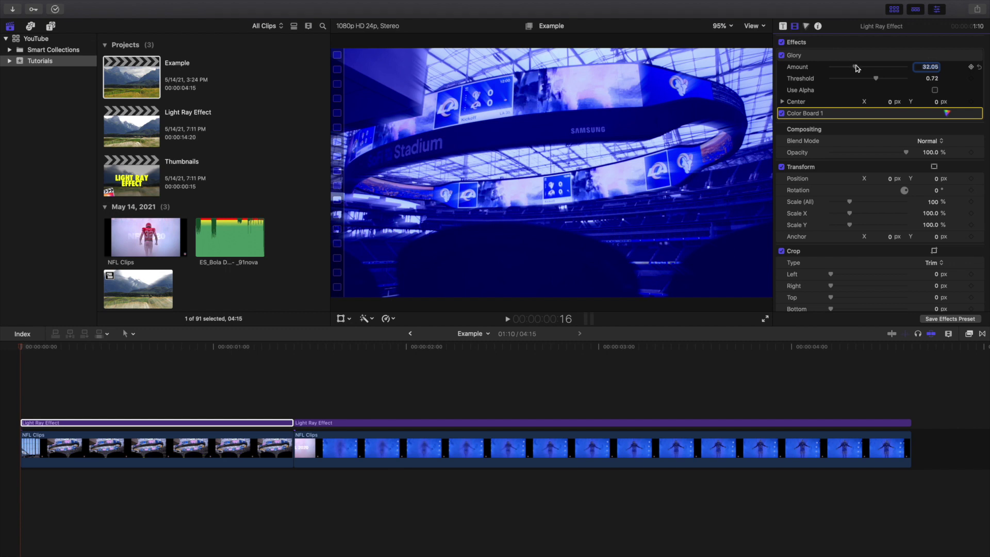
pyautogui.moveTo(854, 67)
pyautogui.mouseDown()
pyautogui.moveTo(893, 67)
pyautogui.moveTo(859, 79)
pyautogui.mouseUp()
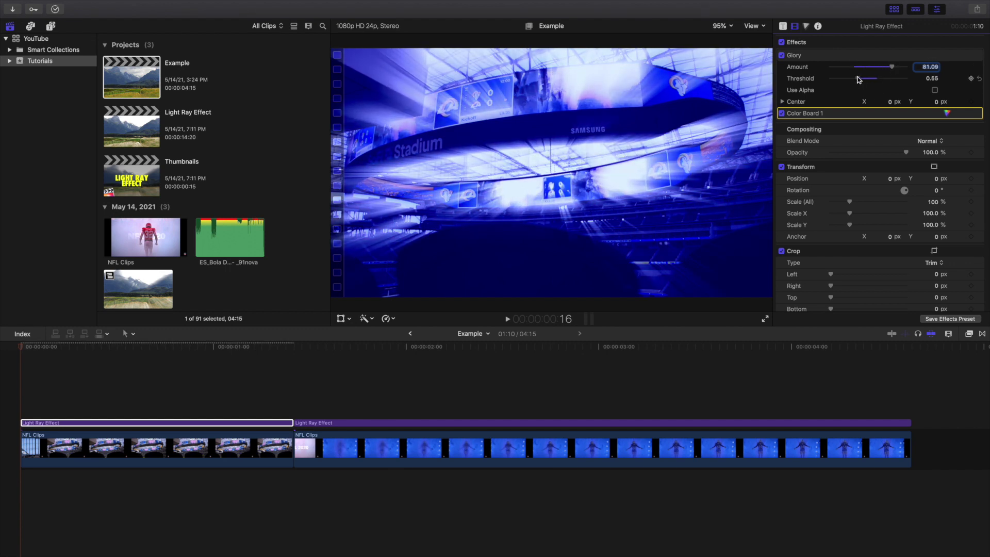
# Step: Try magenta and green Color Board tints, then delete the Color Board correction
pyautogui.click(806, 27)
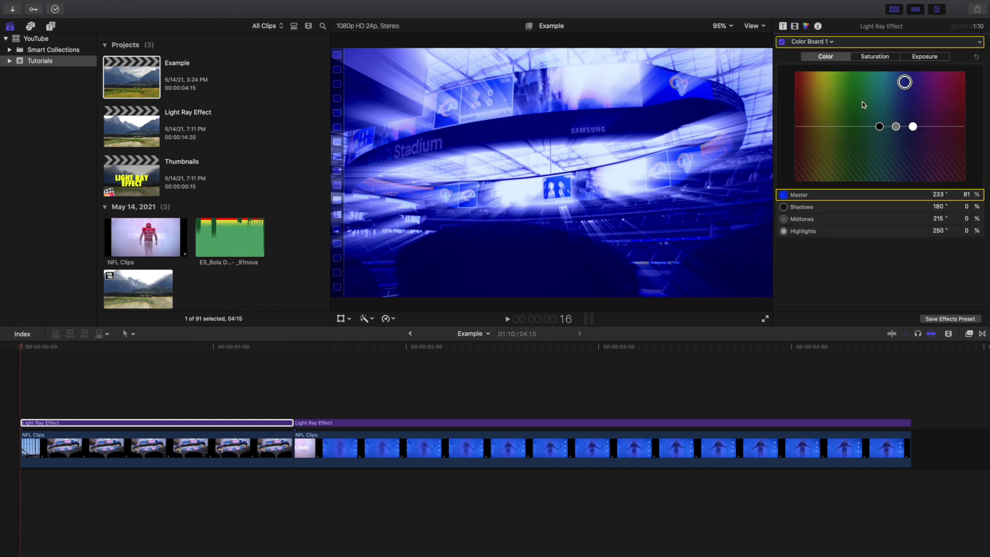
pyautogui.moveTo(904, 82); pyautogui.dragTo(827, 88)
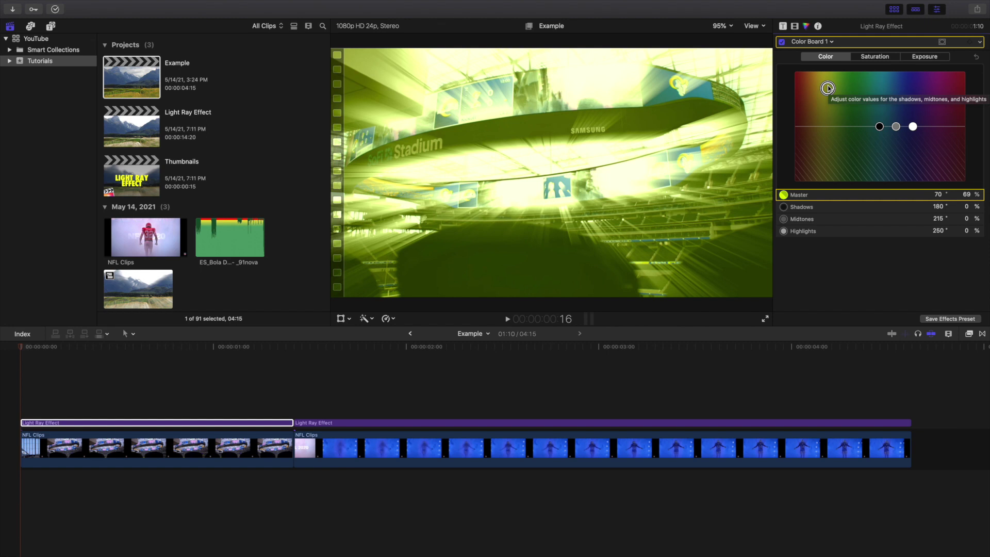
pyautogui.moveTo(827, 89); pyautogui.dragTo(802, 87)
pyautogui.click(867, 57)
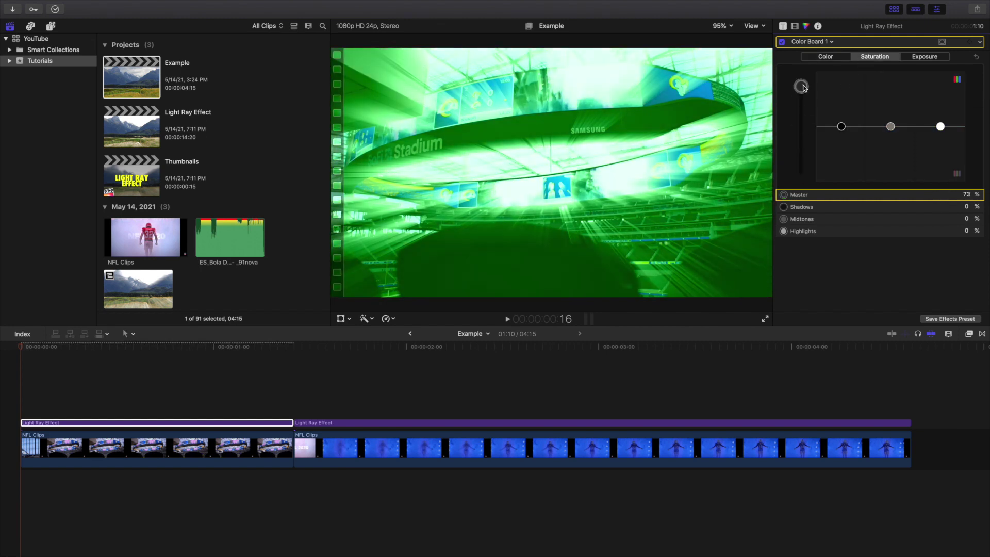
pyautogui.click(794, 26)
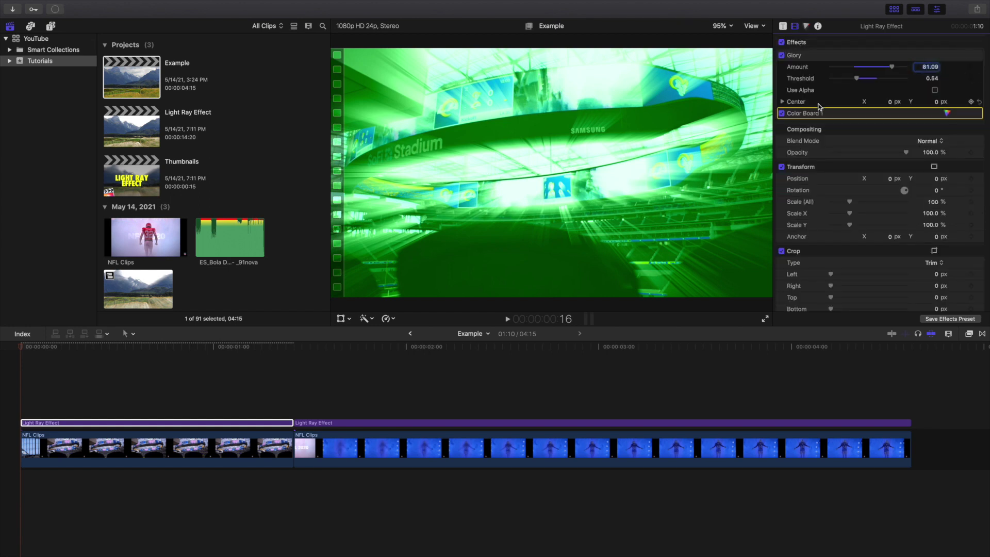
pyautogui.press('Delete')
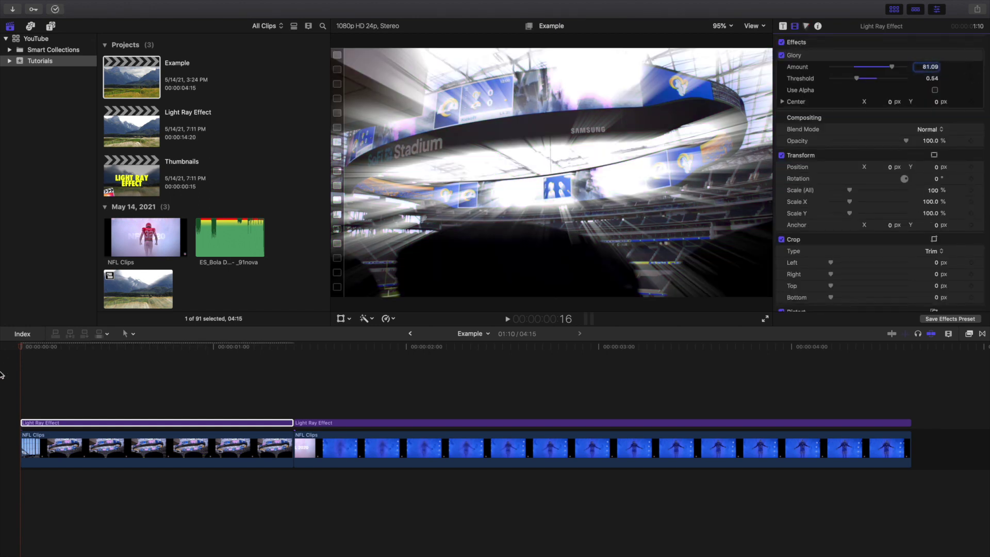
pyautogui.click(3, 416)
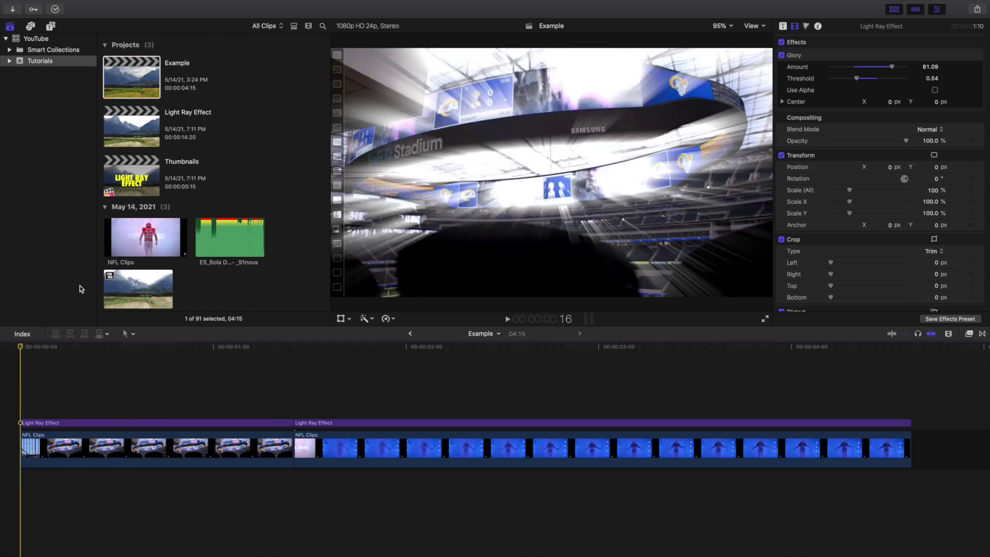
# Step: Drop Glory onto the second Light Ray Effect clip above the blue smoke player footage
pyautogui.click(92, 410)
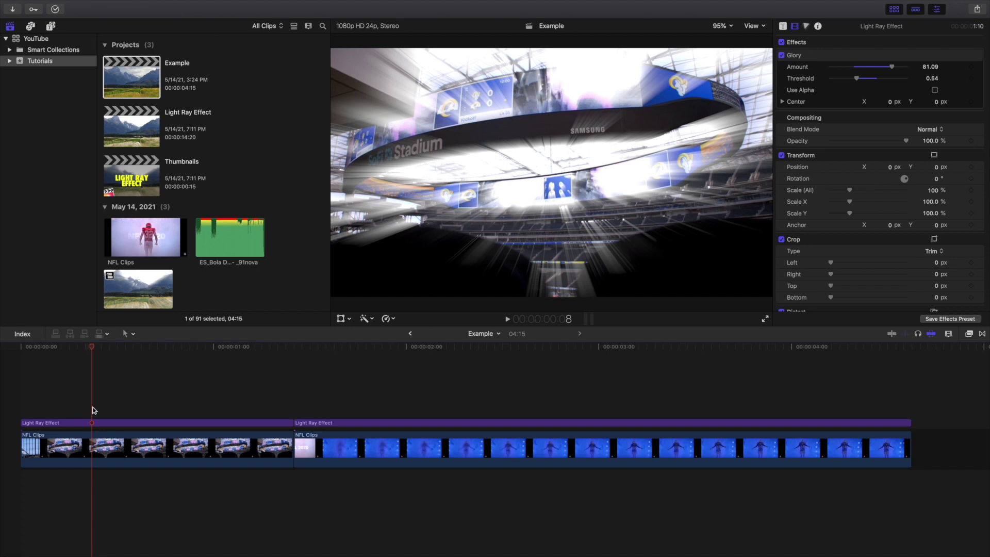
pyautogui.click(416, 397)
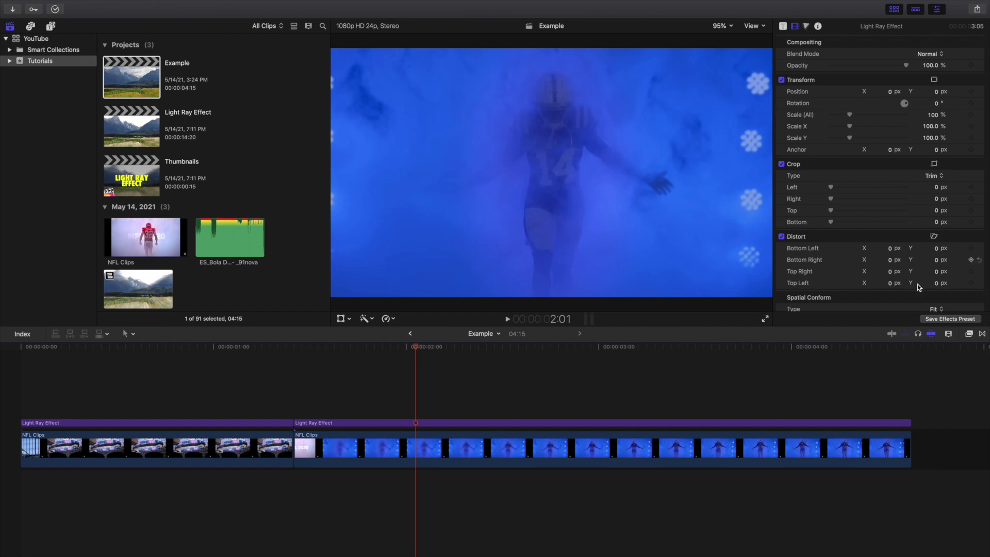
pyautogui.click(969, 334)
pyautogui.moveTo(899, 387); pyautogui.dragTo(749, 420)
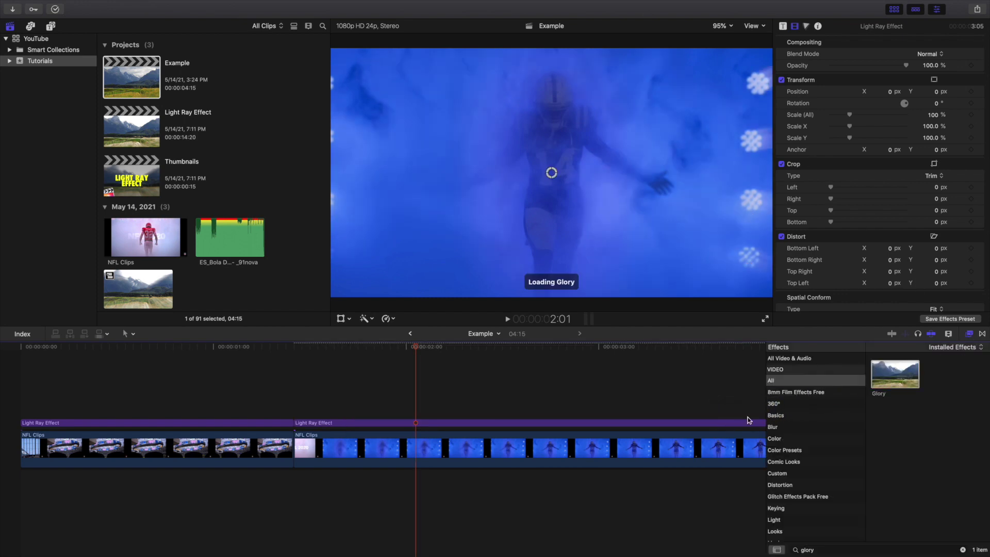
pyautogui.click(969, 334)
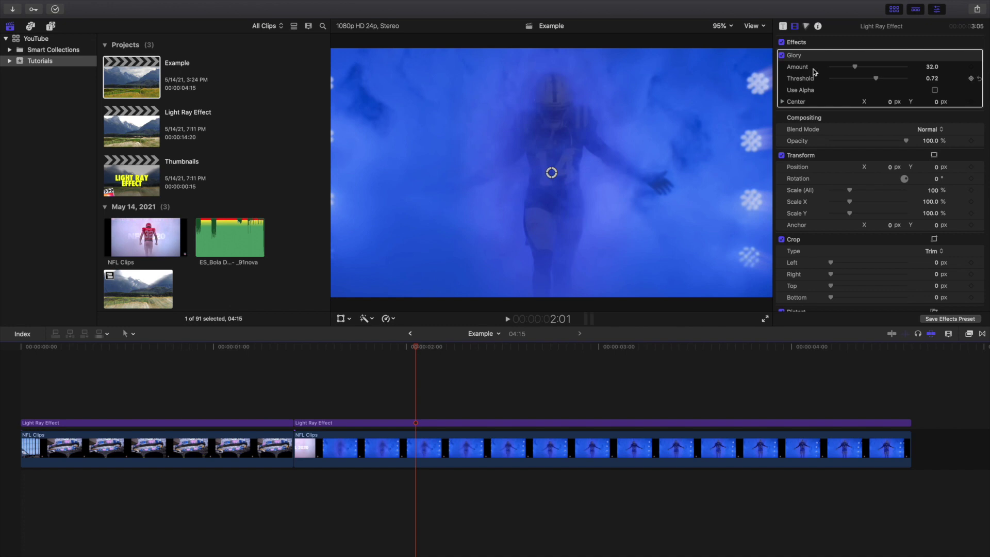
# Step: Set Glory Amount to 70.37, move its Center right to X 0.58, and toggle Glory to compare
pyautogui.moveTo(854, 66); pyautogui.dragTo(885, 67)
pyautogui.moveTo(552, 172); pyautogui.dragTo(694, 166)
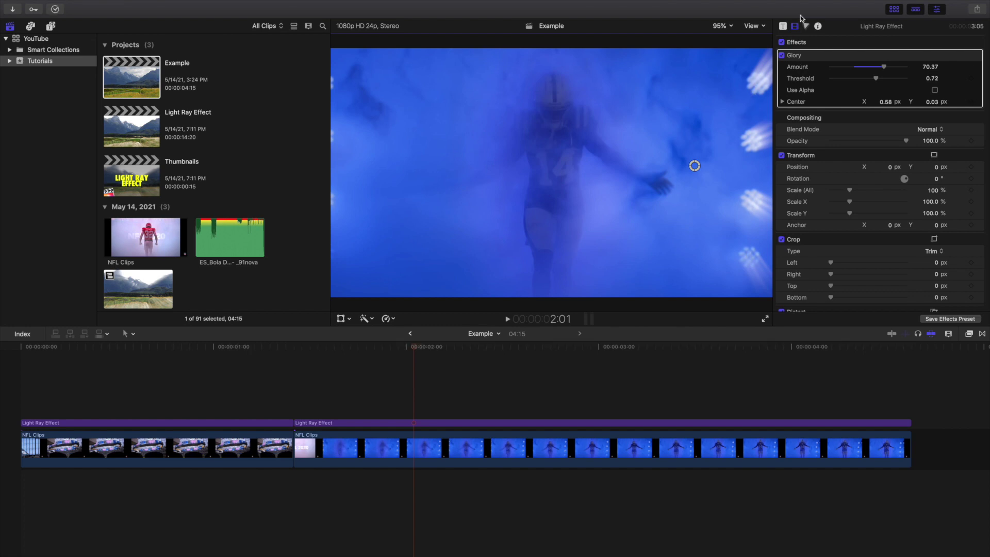
pyautogui.click(782, 55)
pyautogui.click(782, 55)
pyautogui.click(782, 55)
pyautogui.click(781, 55)
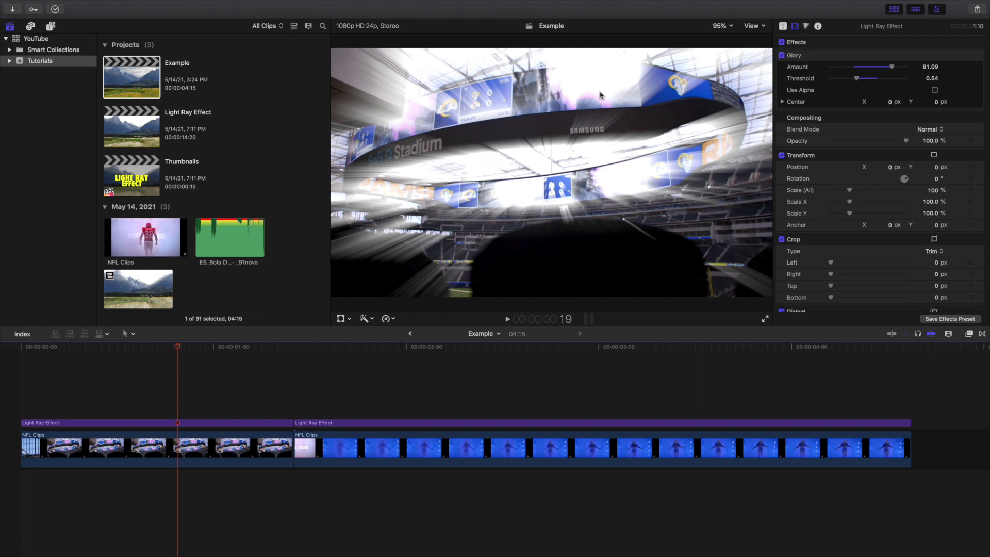
pyautogui.click(360, 387)
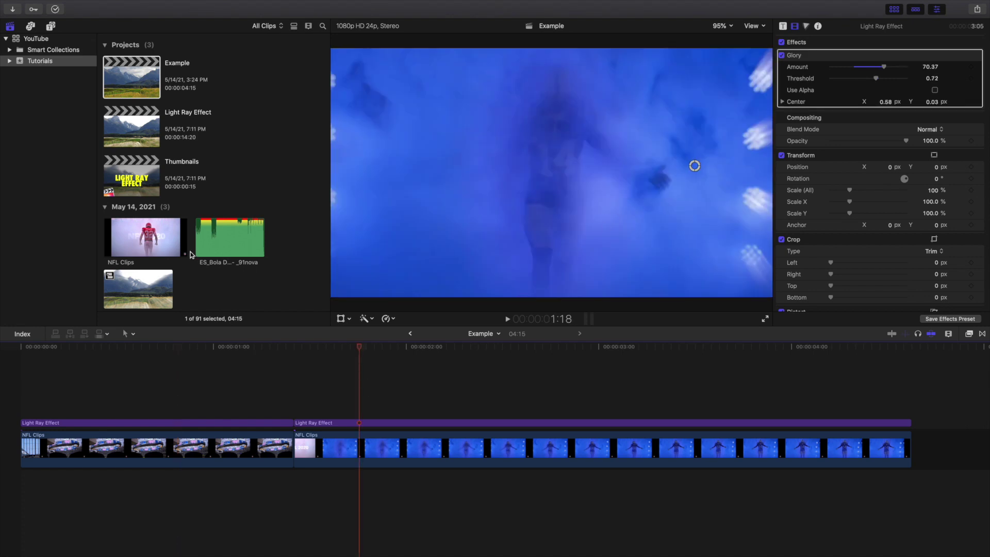
pyautogui.click(7, 396)
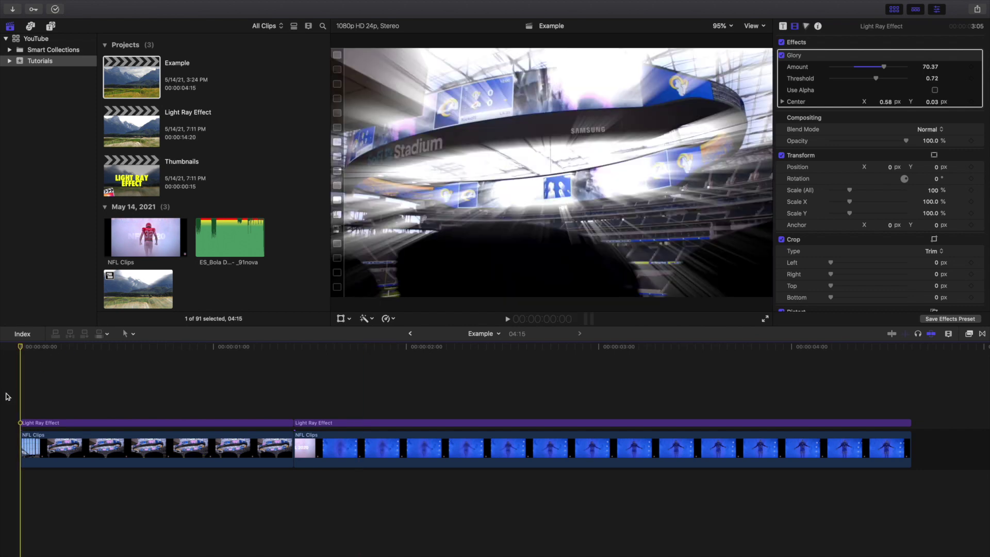
# Step: Open the Light Ray Effect project and preview frames up to the cleat shot
pyautogui.doubleClick(135, 135)
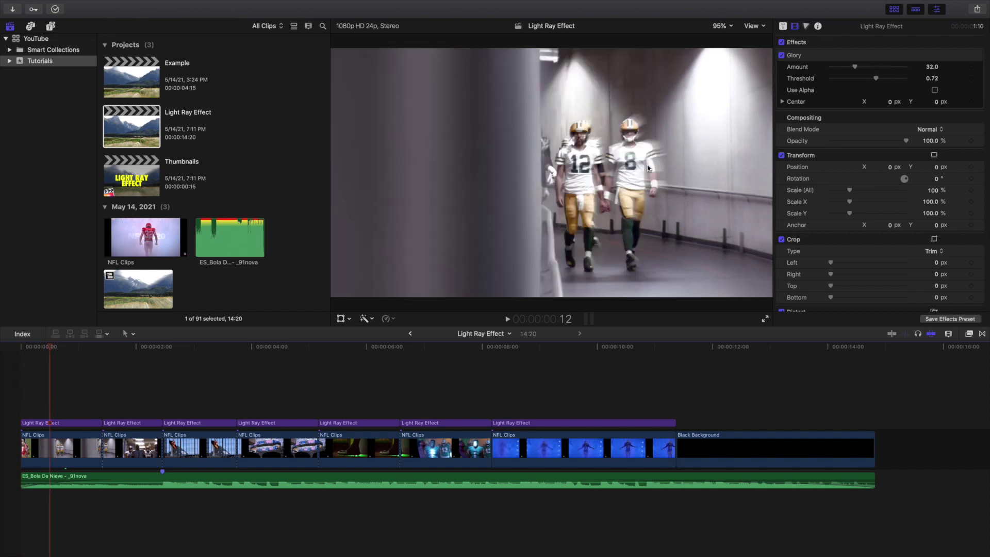
pyautogui.click(119, 393)
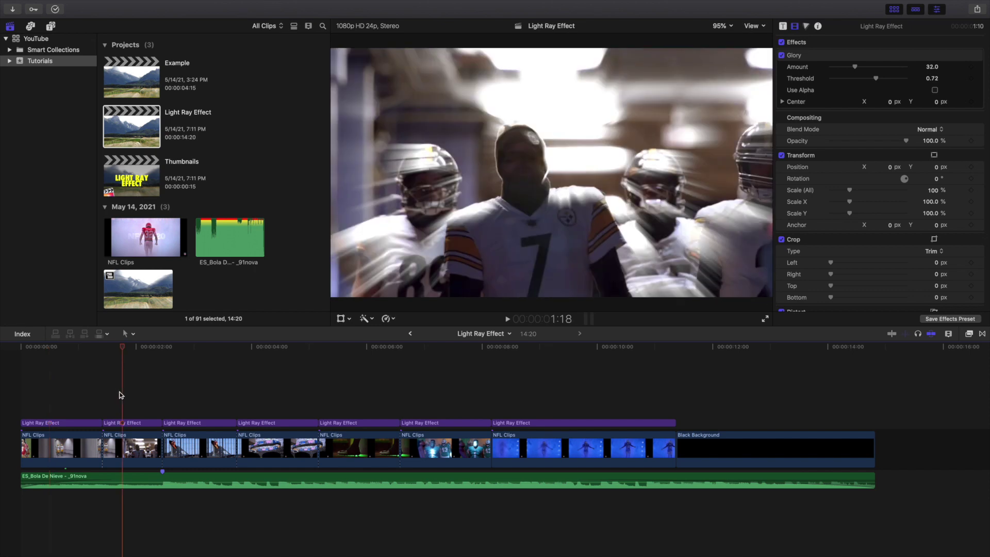
pyautogui.click(140, 424)
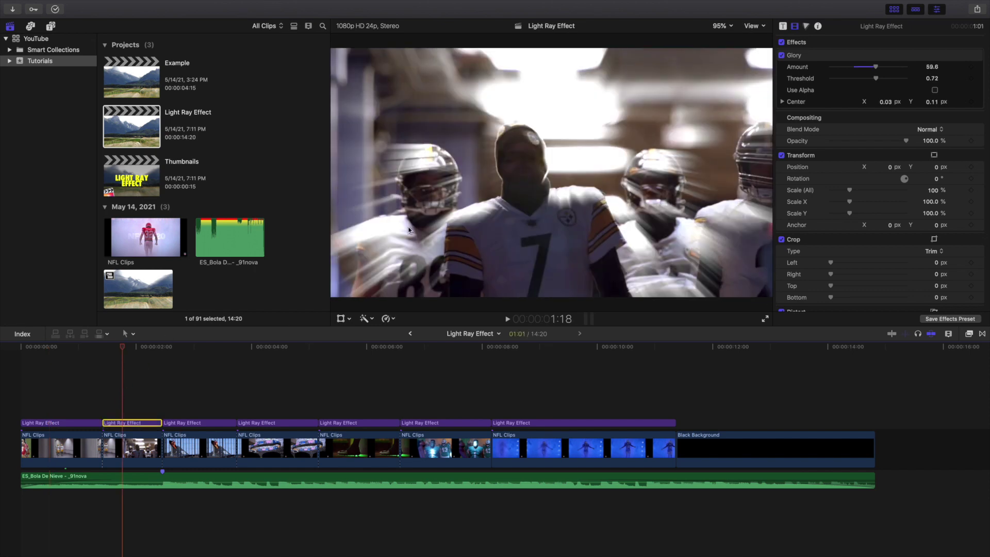
pyautogui.click(188, 411)
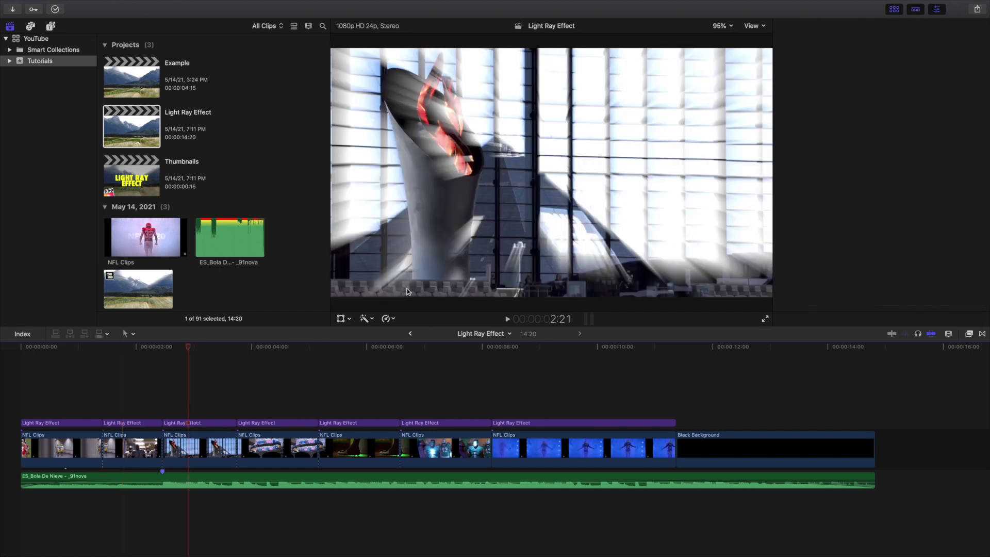
pyautogui.click(271, 407)
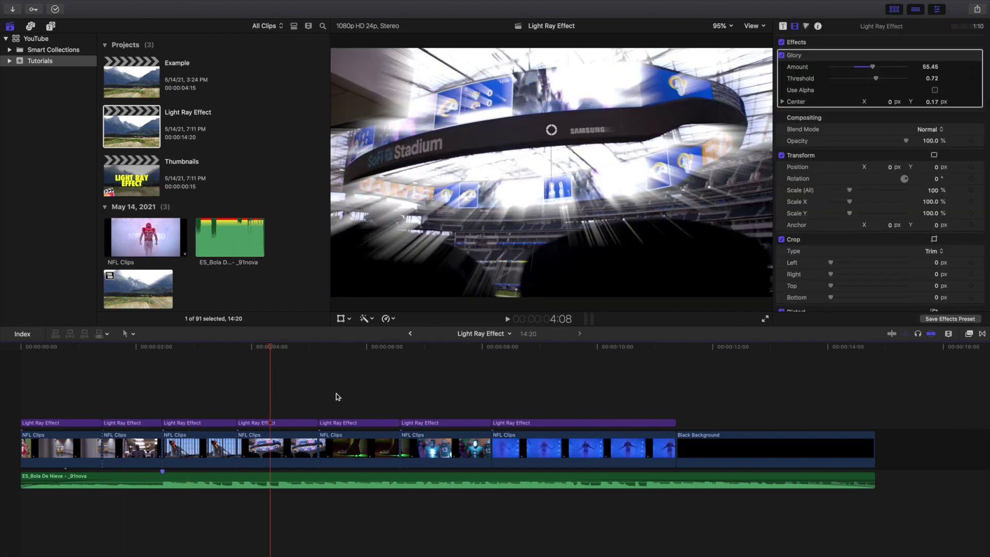
pyautogui.click(345, 401)
# Step: Switch the cleat-shot, sixth and last light-ray layers off and on with V to compare
pyautogui.click(334, 424)
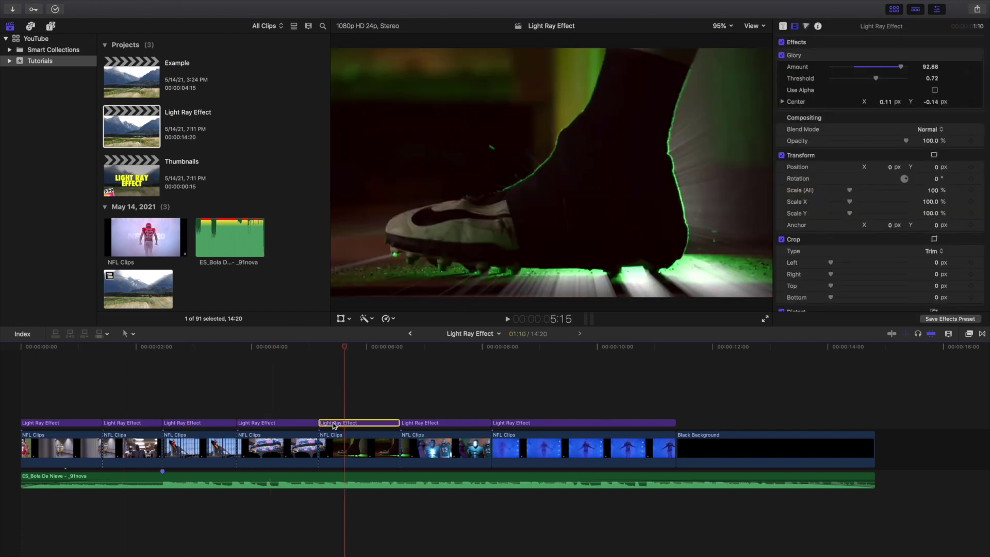
pyautogui.press('v')
pyautogui.press('v')
pyautogui.press('v')
pyautogui.press('v')
pyautogui.press('v')
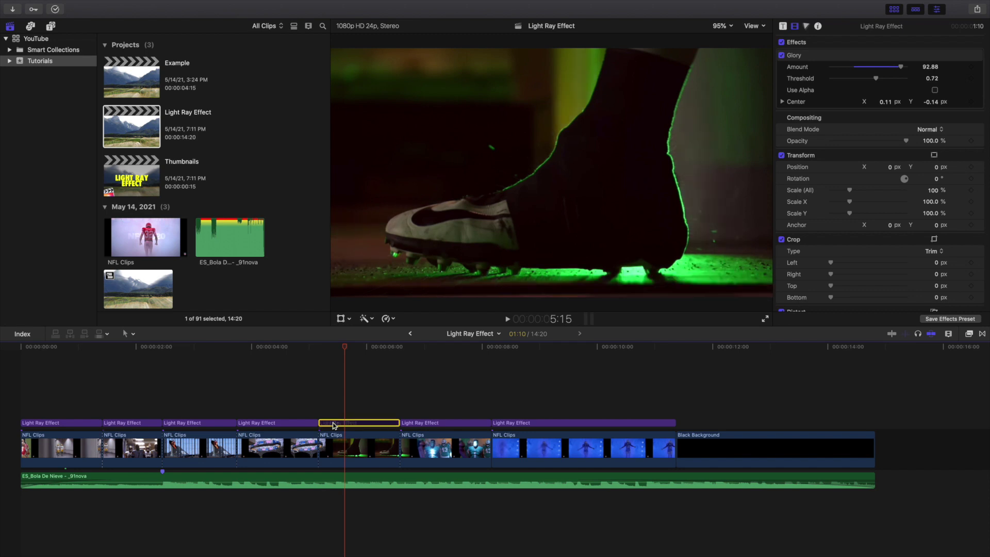
pyautogui.press('v')
pyautogui.press('v')
pyautogui.press('v')
pyautogui.click(422, 415)
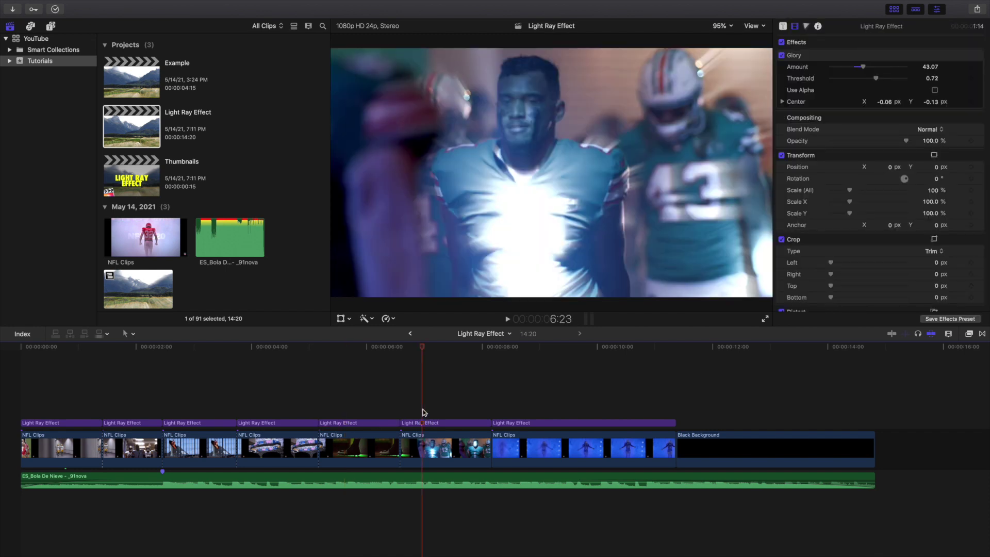
pyautogui.click(422, 423)
pyautogui.press('v')
pyautogui.press('v')
pyautogui.press('v')
pyautogui.press('v')
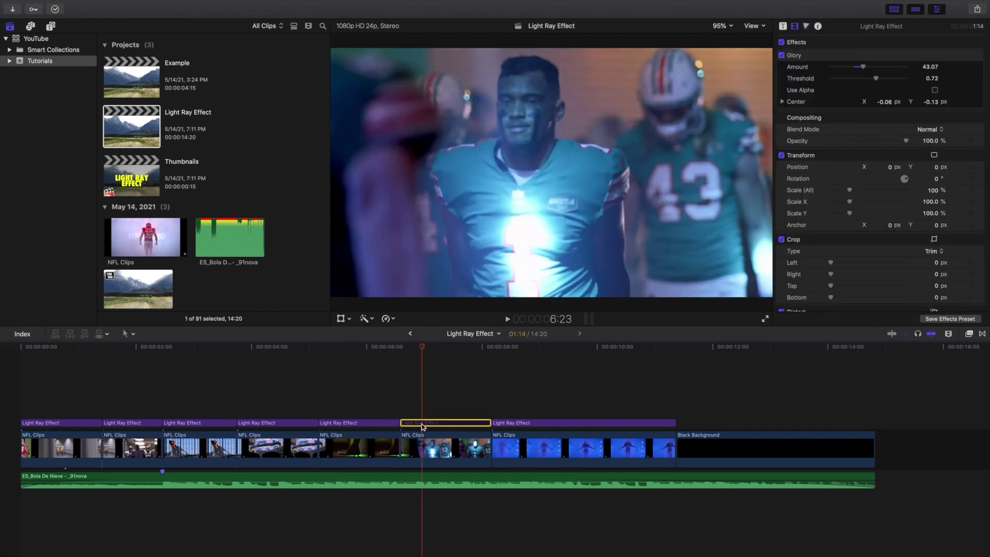
pyautogui.click(571, 411)
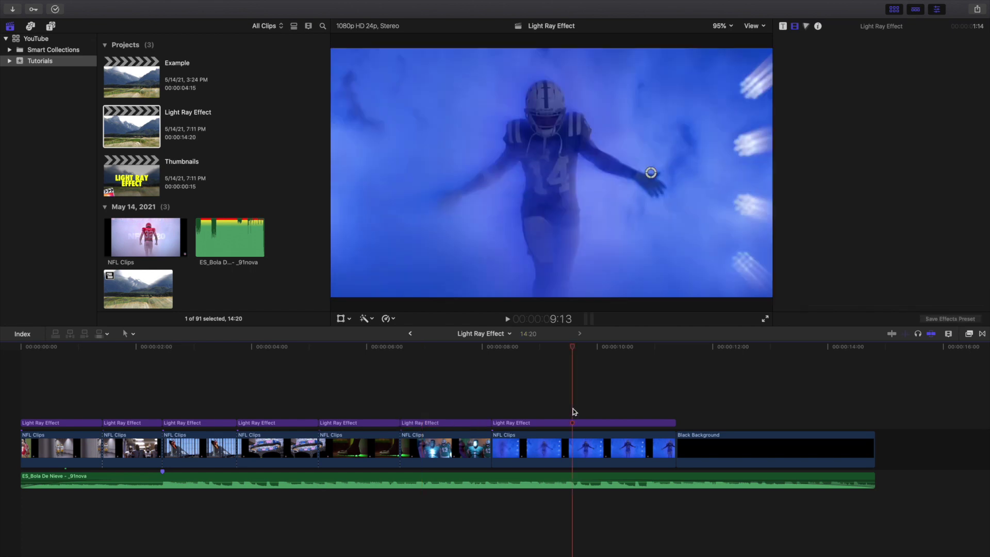
pyautogui.press('v')
pyautogui.press('v')
pyautogui.press('v')
pyautogui.press('v')
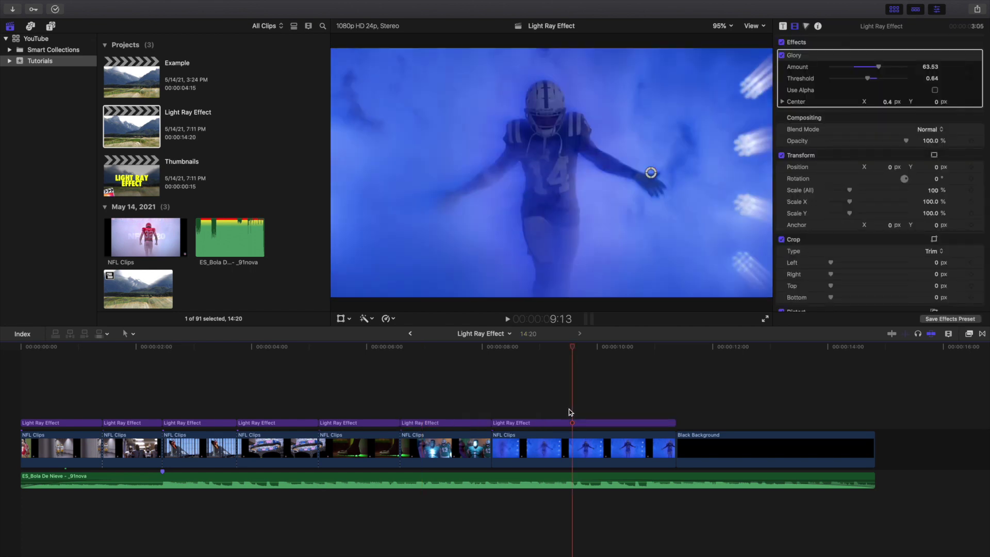
pyautogui.press('Home')
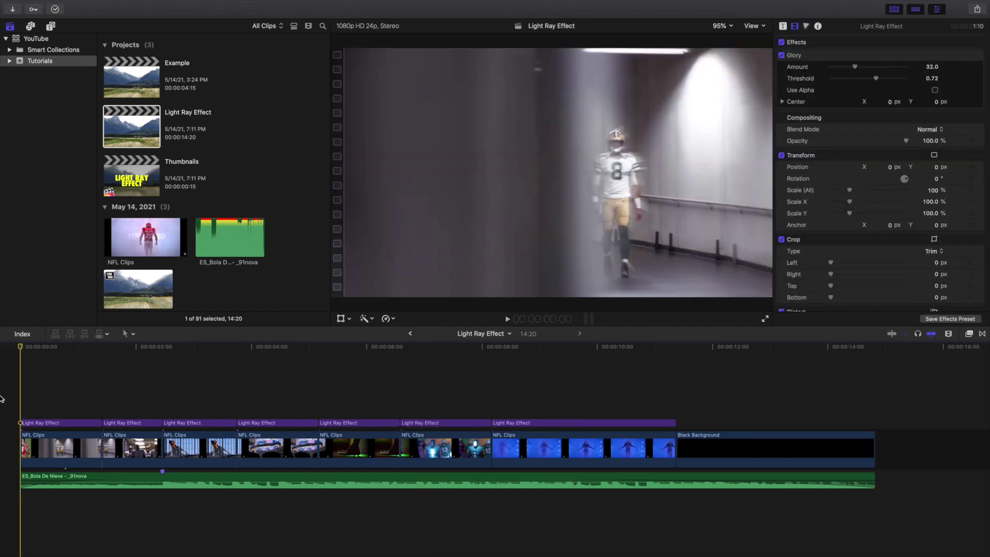
pyautogui.press('space')
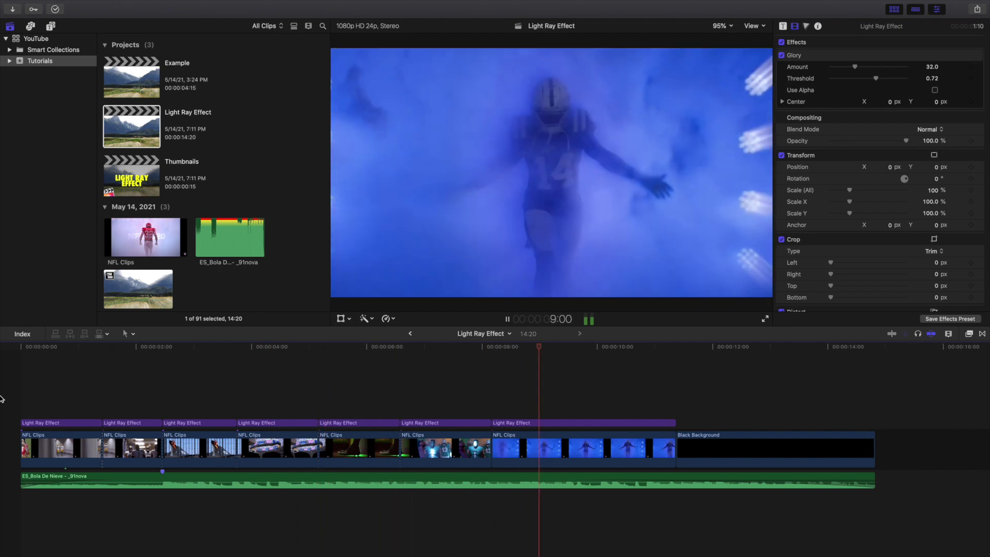
pyautogui.press('Home')
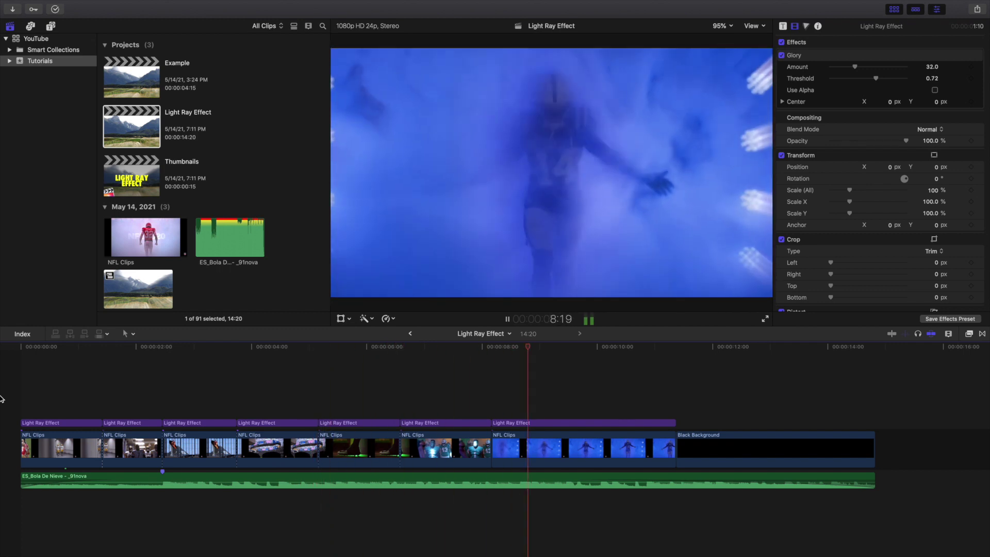
pyautogui.press('Home')
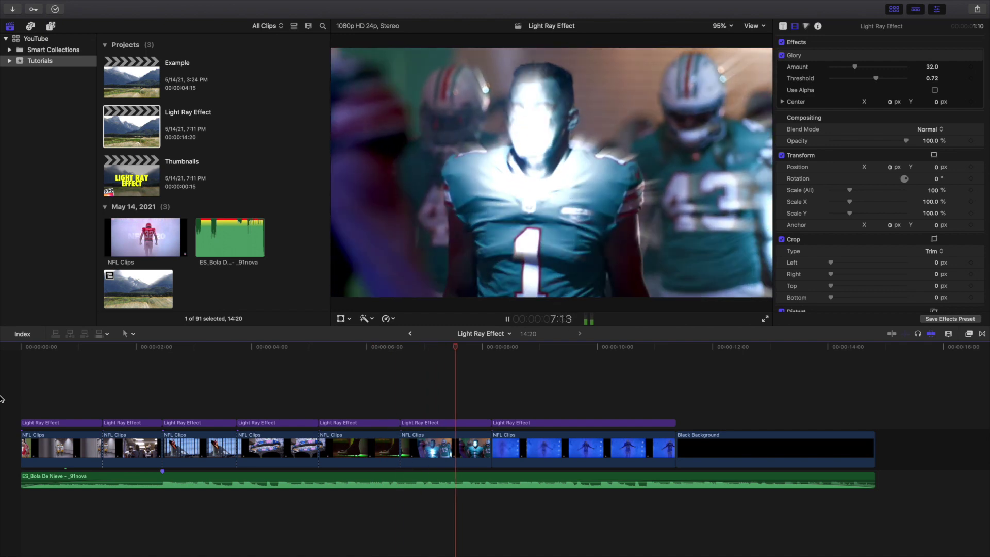
pyautogui.press('Home')
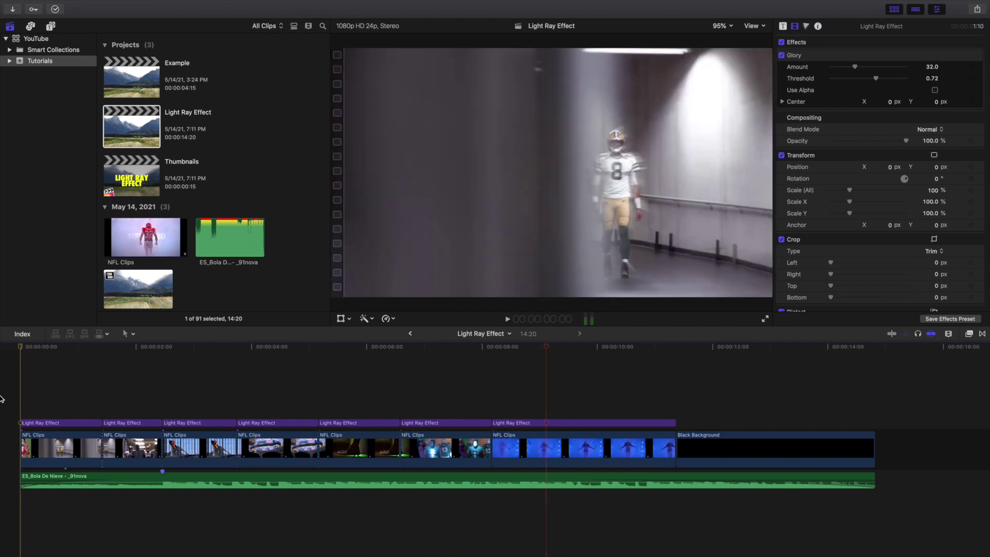
pyautogui.press('space')
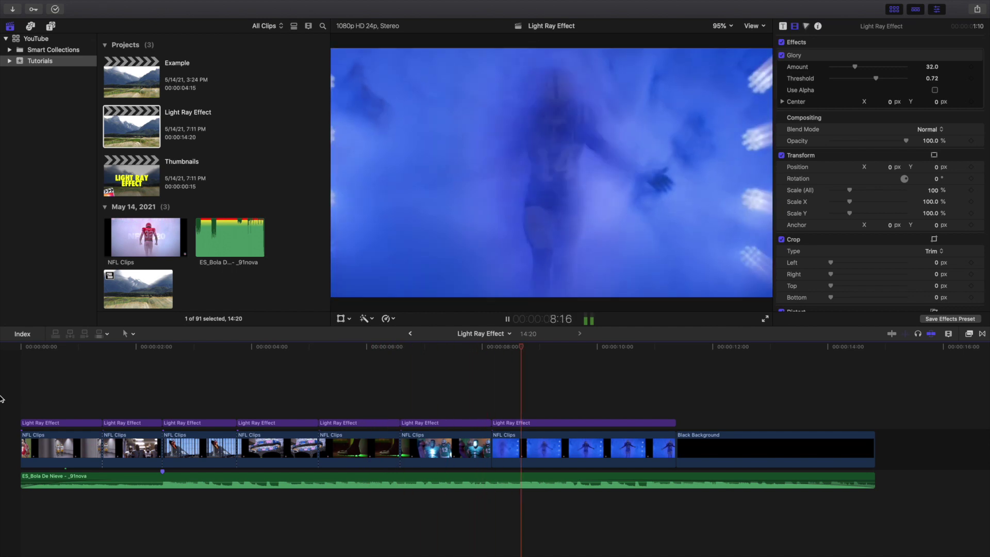
pyautogui.click(180, 401)
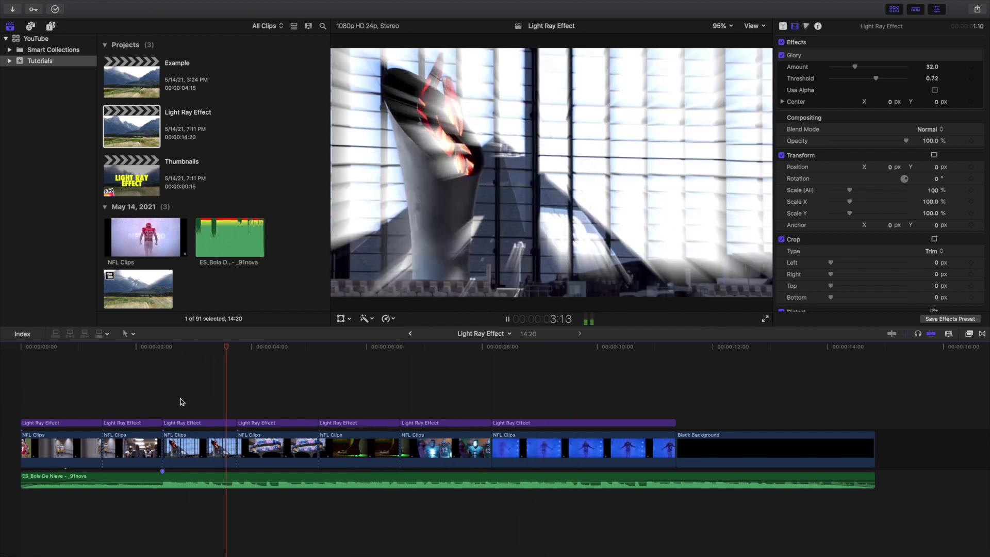
pyautogui.press('space')
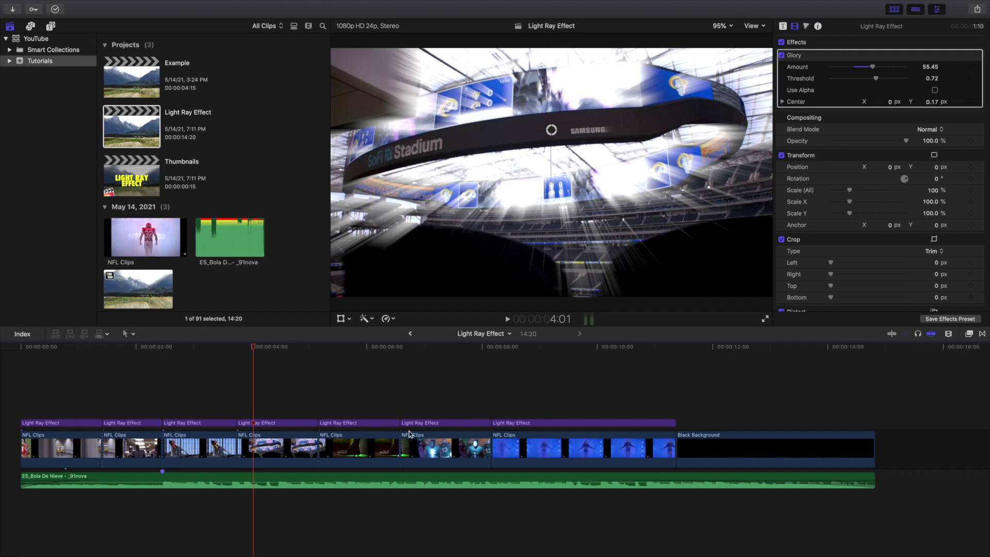
pyautogui.click(547, 409)
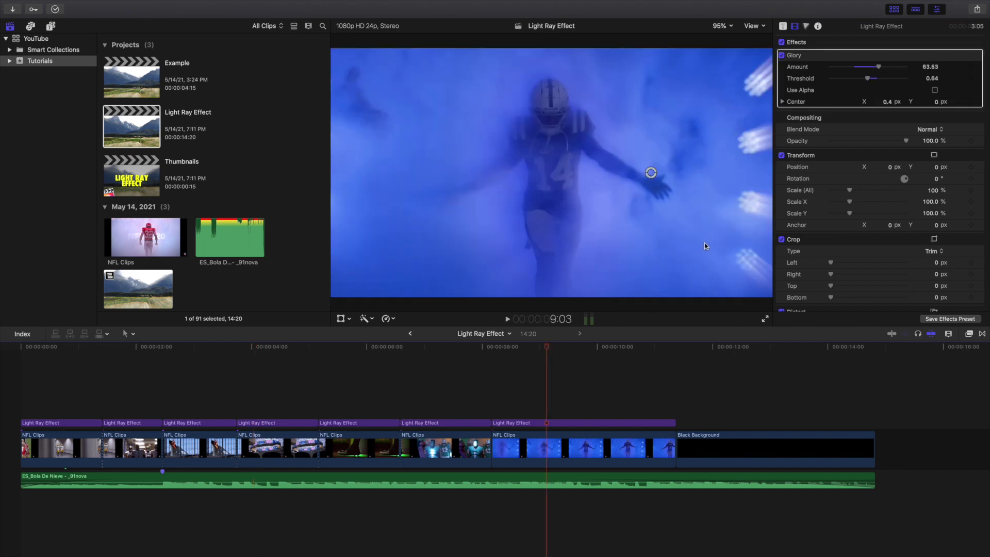
pyautogui.click(48, 401)
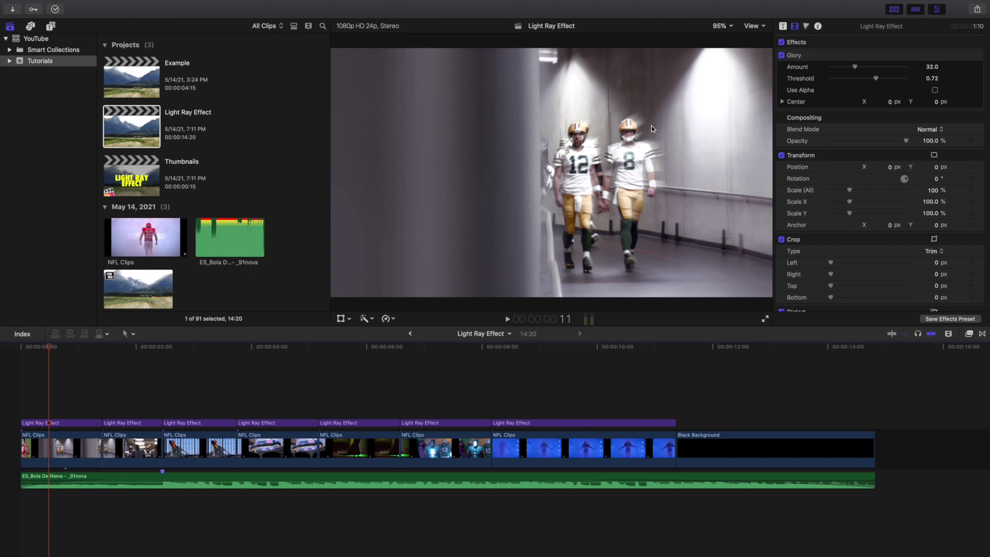
pyautogui.click(2, 433)
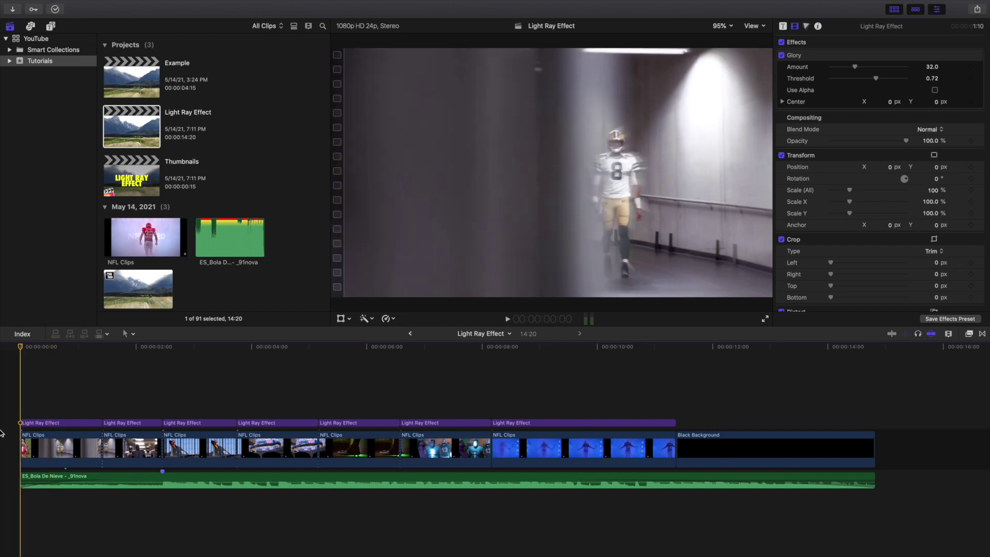
pyautogui.press('space')
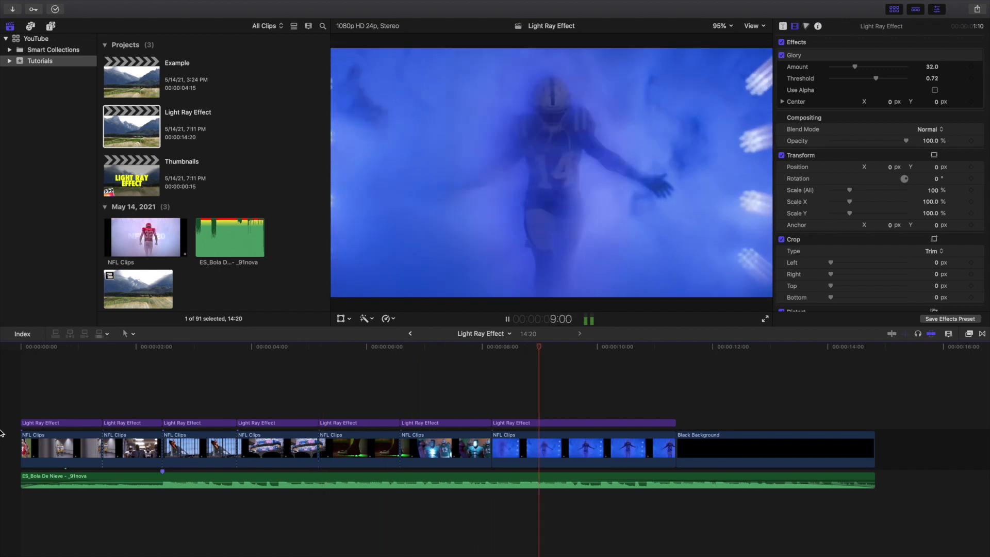
pyautogui.press('space')
pyautogui.press('Home')
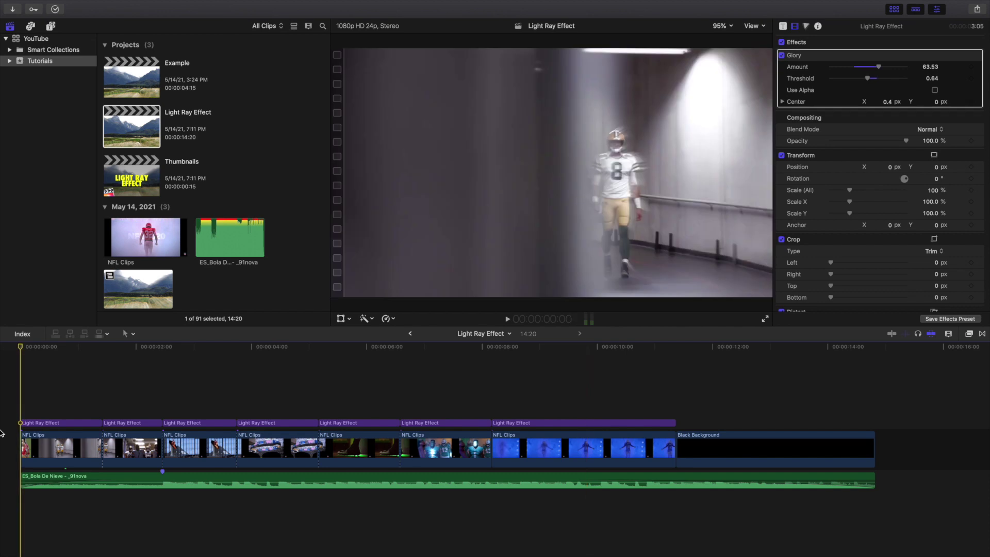
pyautogui.press('space')
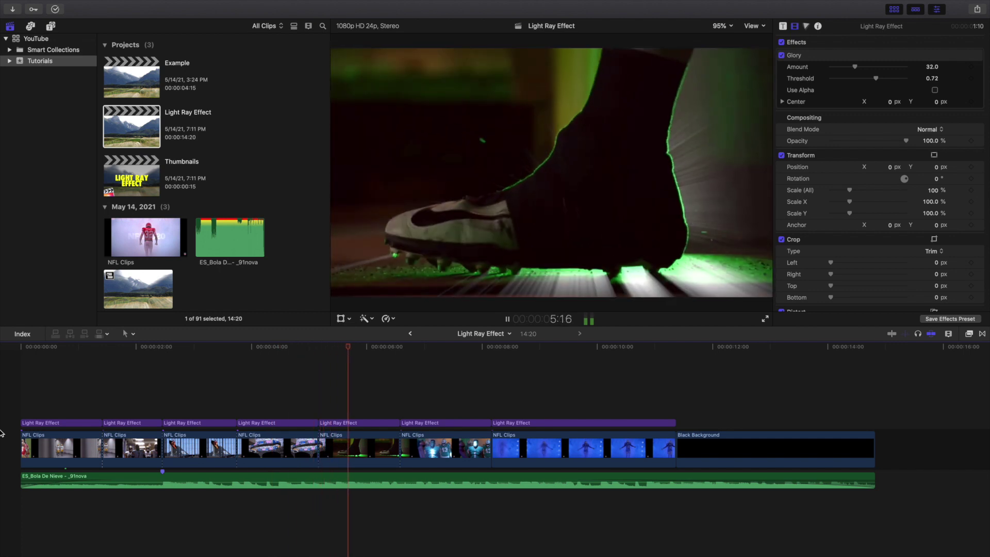
pyautogui.press('space')
pyautogui.press('Home')
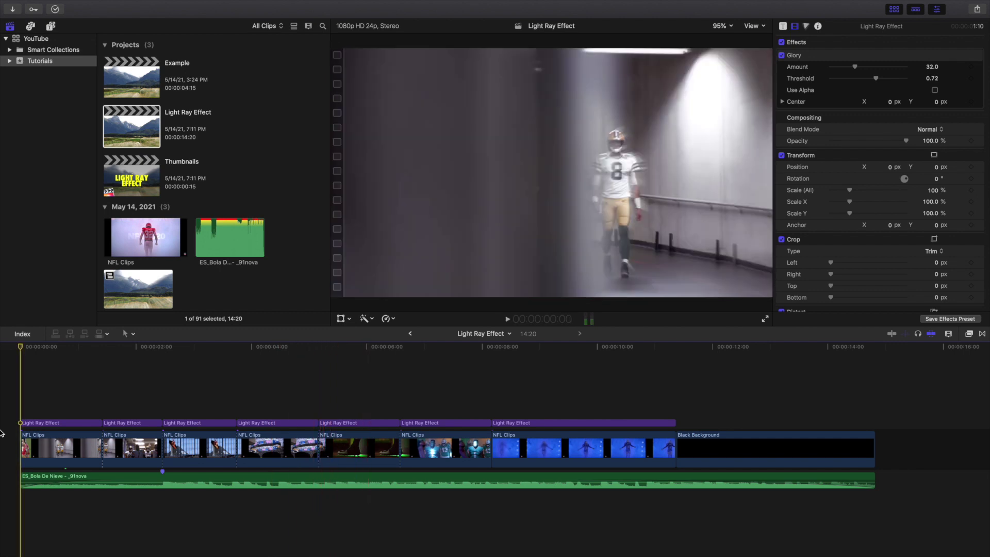
pyautogui.click(968, 334)
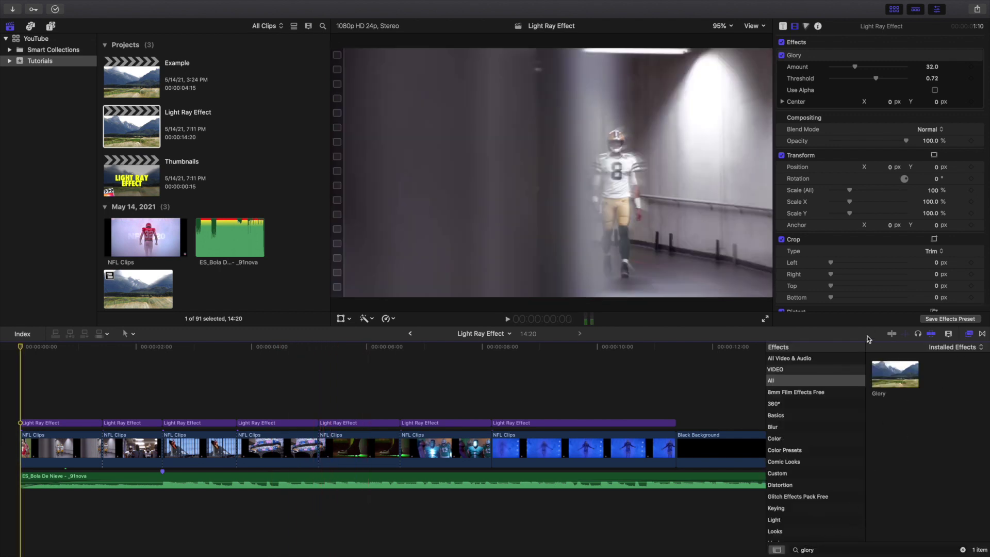
pyautogui.click(969, 334)
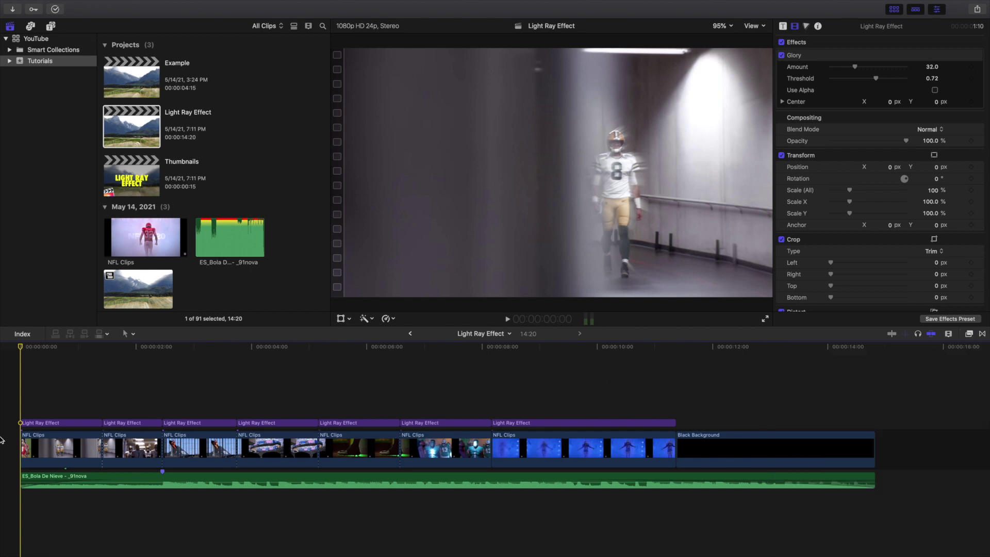
pyautogui.press('space')
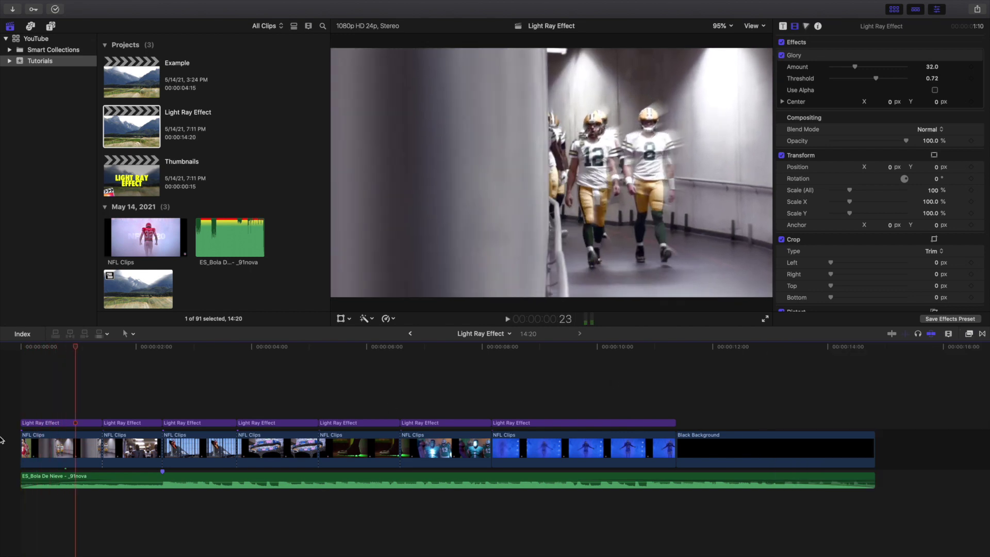
pyautogui.press('space')
pyautogui.press('Home')
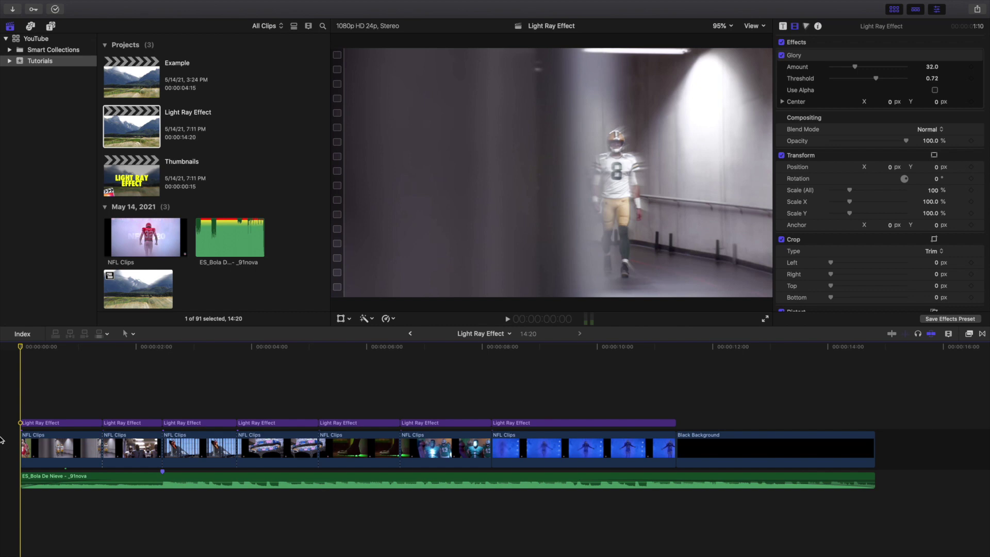
pyautogui.press('space')
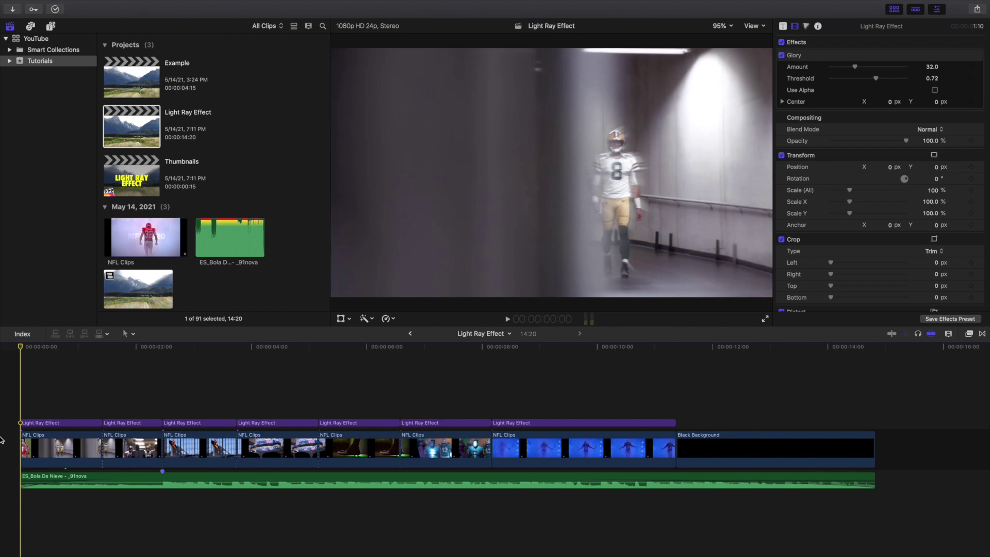